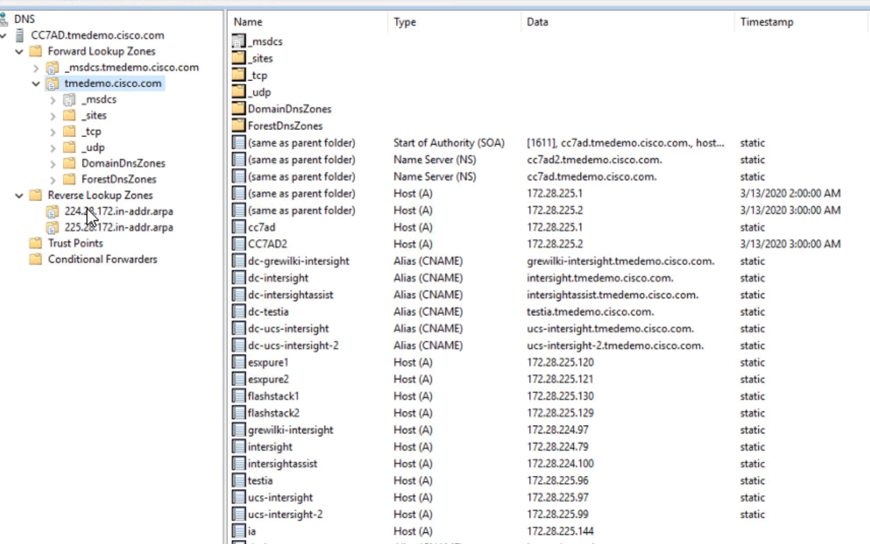
Check the refreshed 224.28.172.in-addr.arpa reverse lookup zone for the PTR record of pn-iassist.tmedemo.cisco.com
{"action": "left_click", "coordinate": [103, 211]}
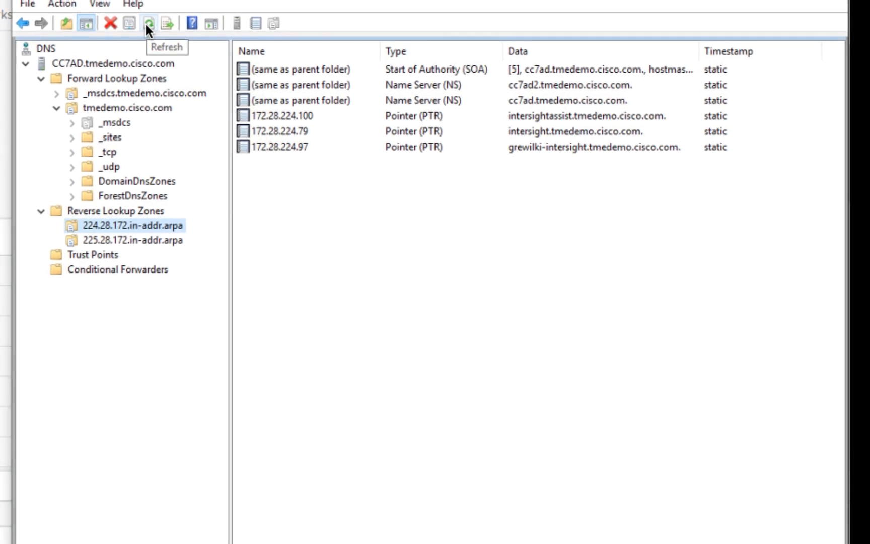
{"action": "left_click", "coordinate": [145, 24]}
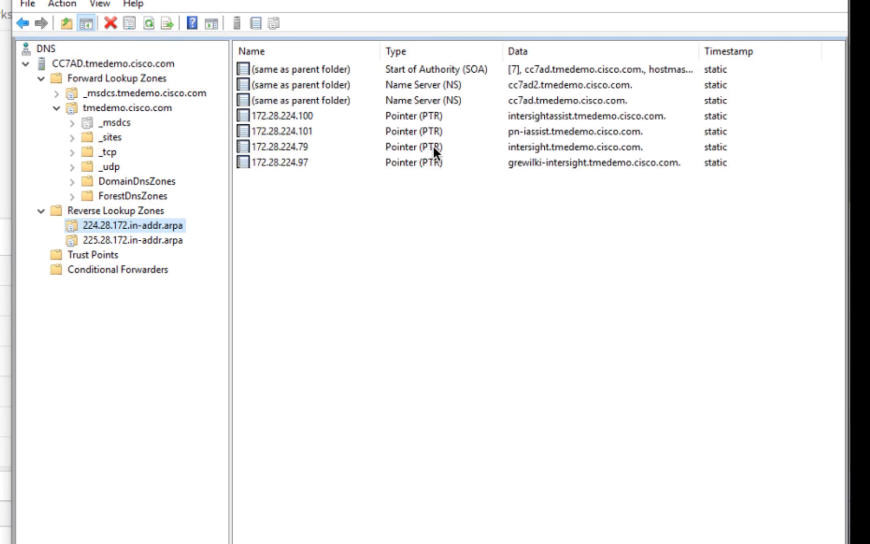
{"action": "left_click", "coordinate": [519, 133]}
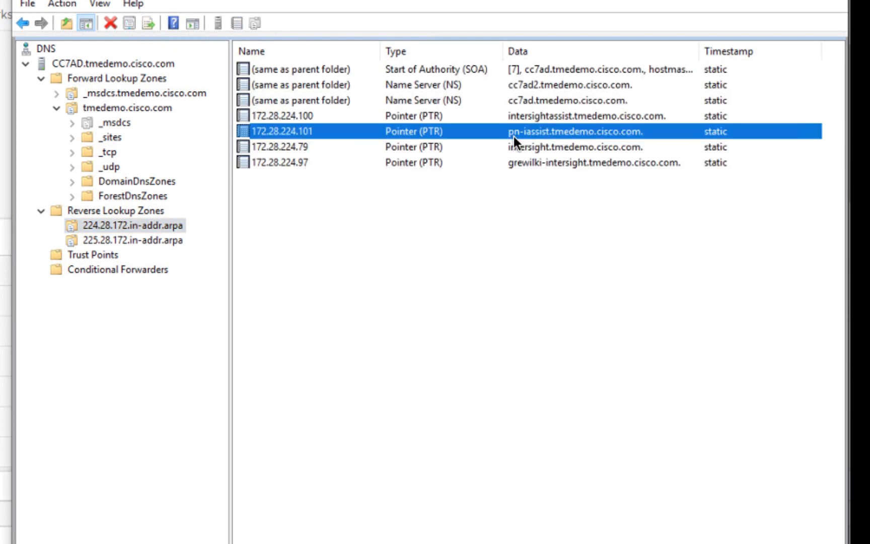
{"action": "left_click", "coordinate": [113, 108]}
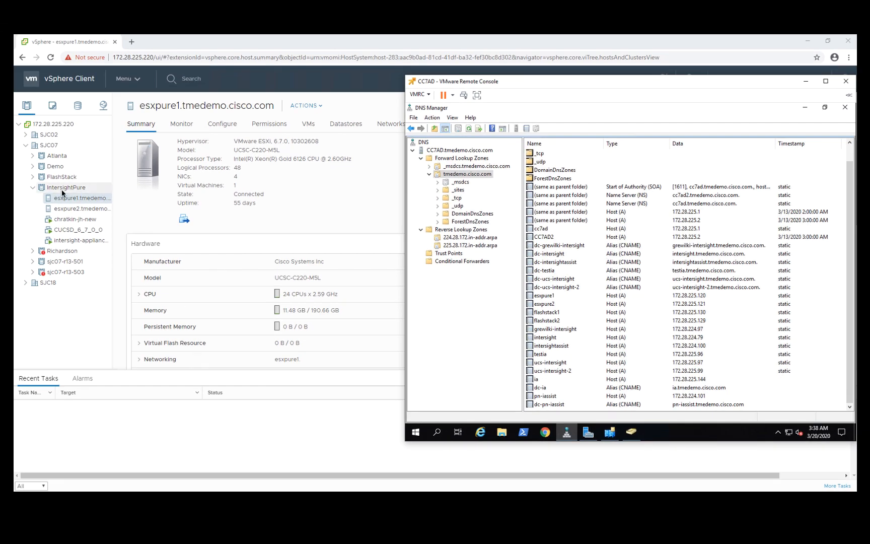
{"action": "left_click", "coordinate": [48, 194]}
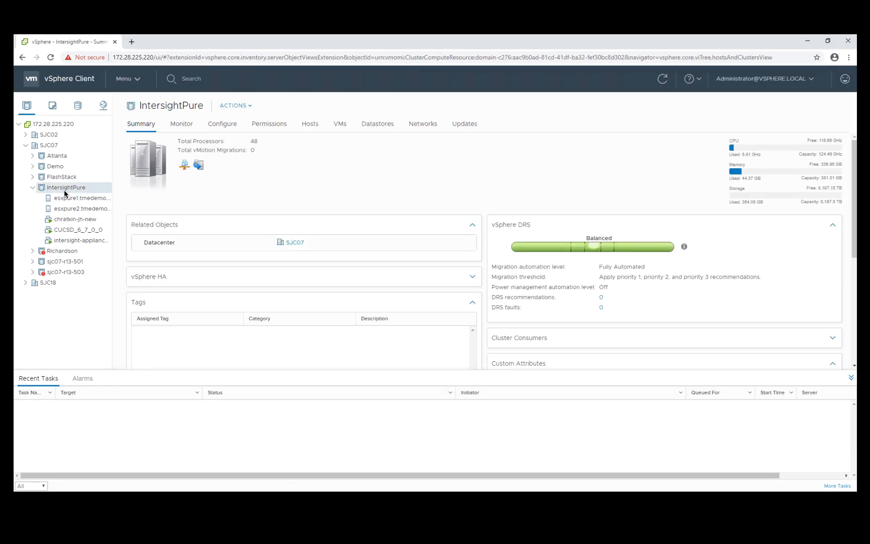
{"action": "right_click", "coordinate": [64, 193]}
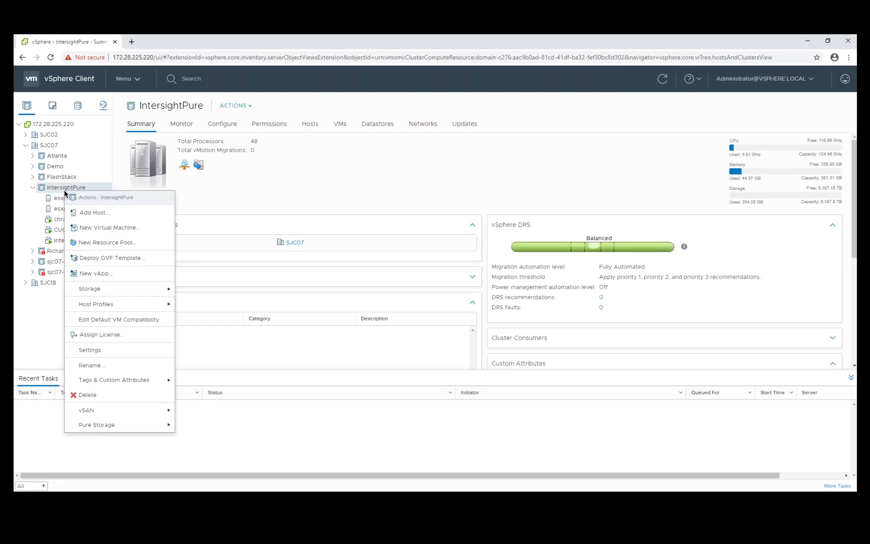
{"action": "left_click", "coordinate": [110, 258]}
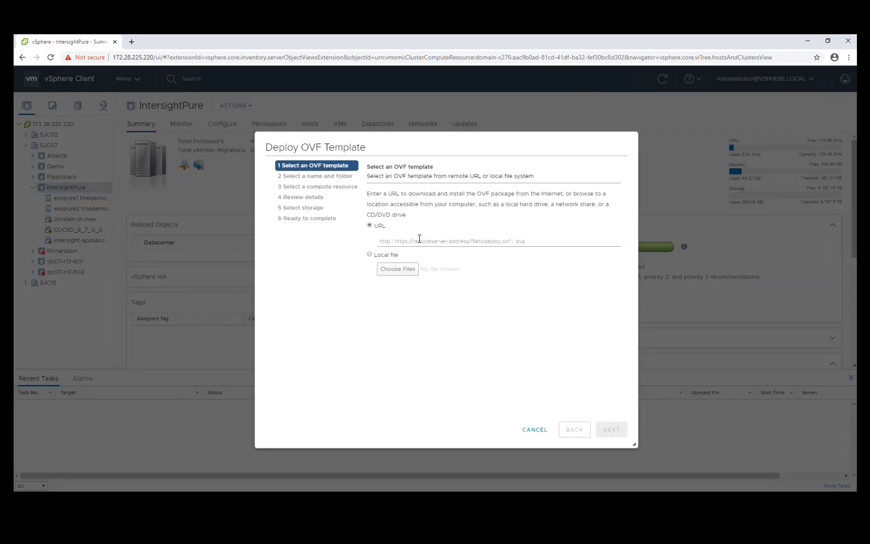
{"action": "left_click", "coordinate": [417, 242]}
{"action": "key", "text": "ctrl+v"}
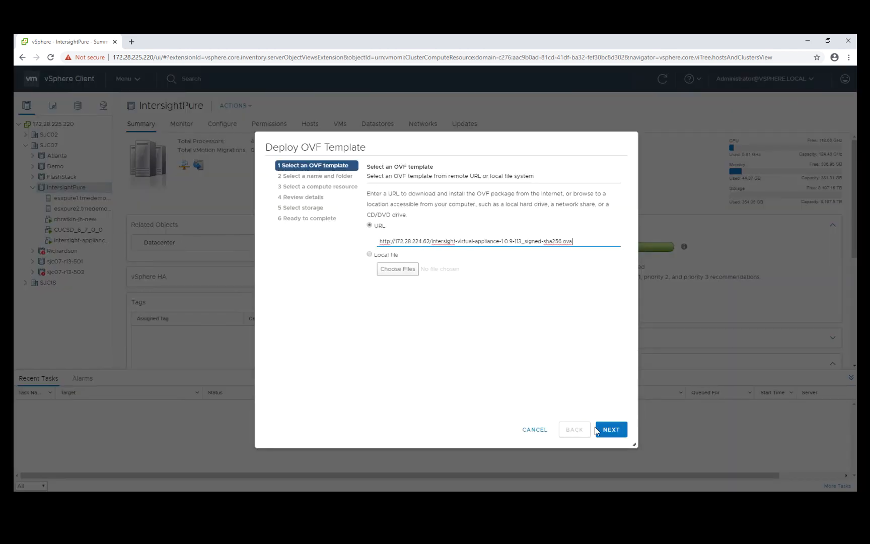
{"action": "left_click", "coordinate": [611, 429]}
Name the virtual machine pn-iassist, keep IntersightPure as its compute resource and accept the template details
{"action": "triple_click", "coordinate": [504, 193]}
{"action": "type", "text": "pn-iassist"}
{"action": "left_click", "coordinate": [612, 432]}
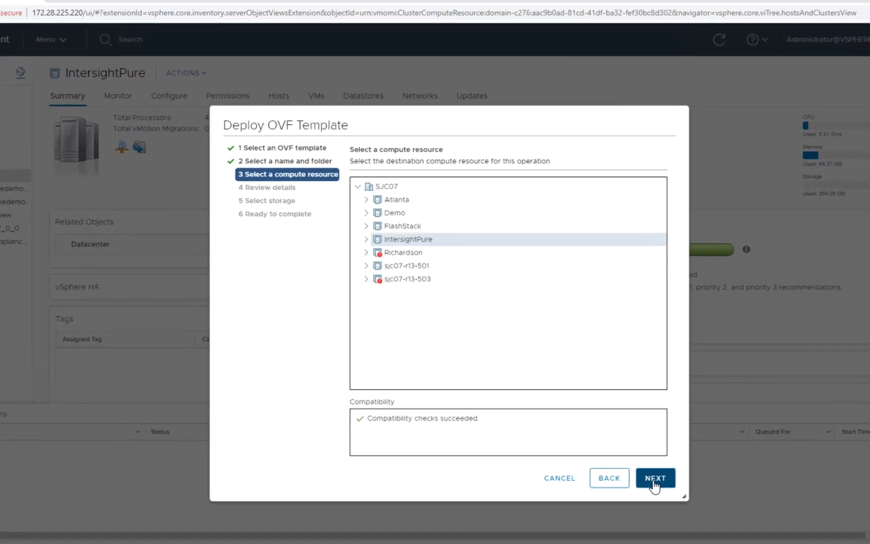
{"action": "left_click", "coordinate": [653, 481]}
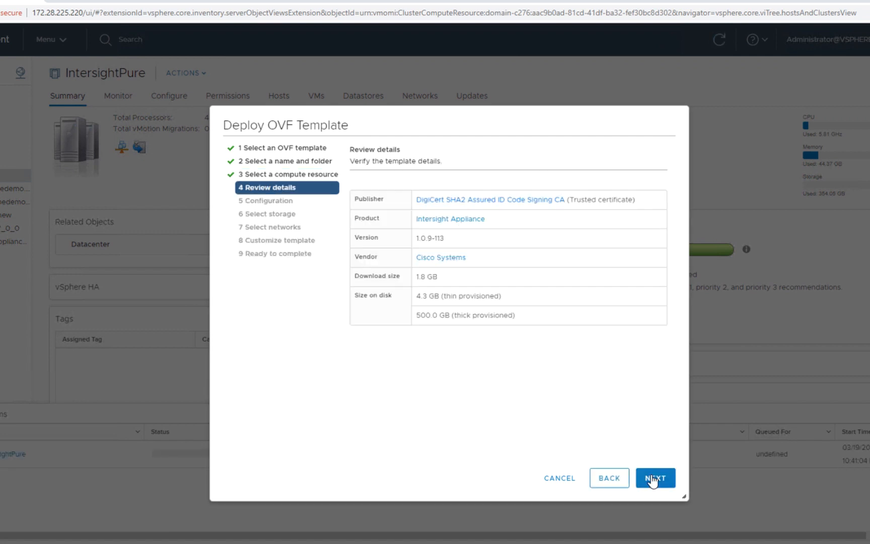
{"action": "left_click", "coordinate": [654, 480]}
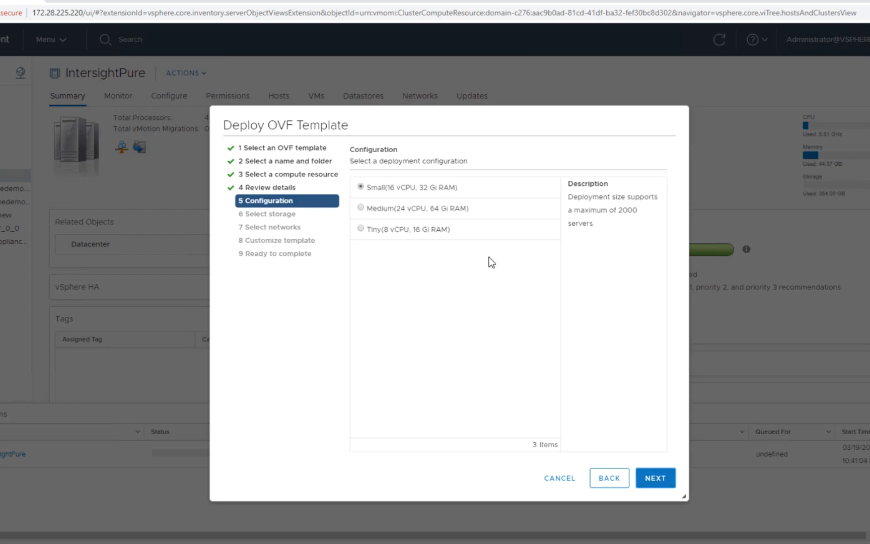
Choose the Tiny (8 vCPU, 16 Gi RAM) deployment configuration, after comparing the size descriptions
{"action": "left_click", "coordinate": [361, 208]}
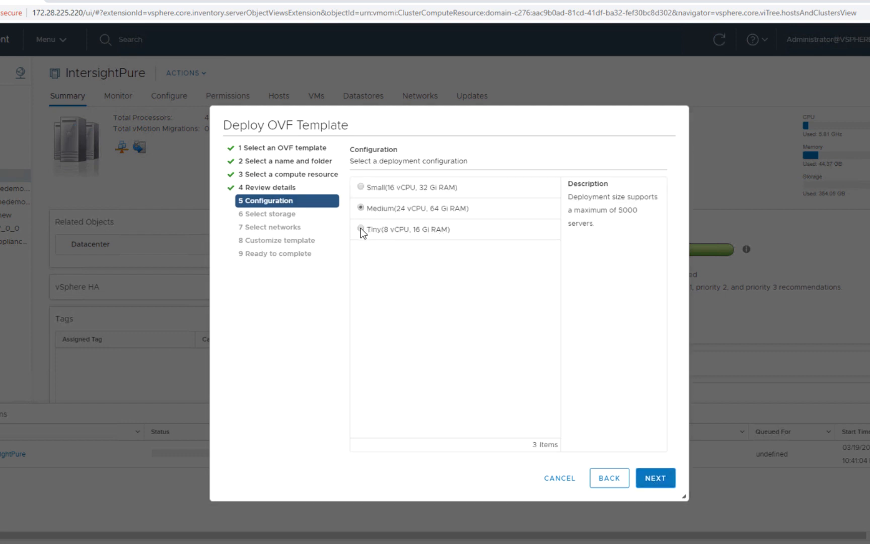
{"action": "left_click", "coordinate": [361, 229]}
{"action": "left_click_drag", "start_coordinate": [638, 210], "coordinate": [566, 213]}
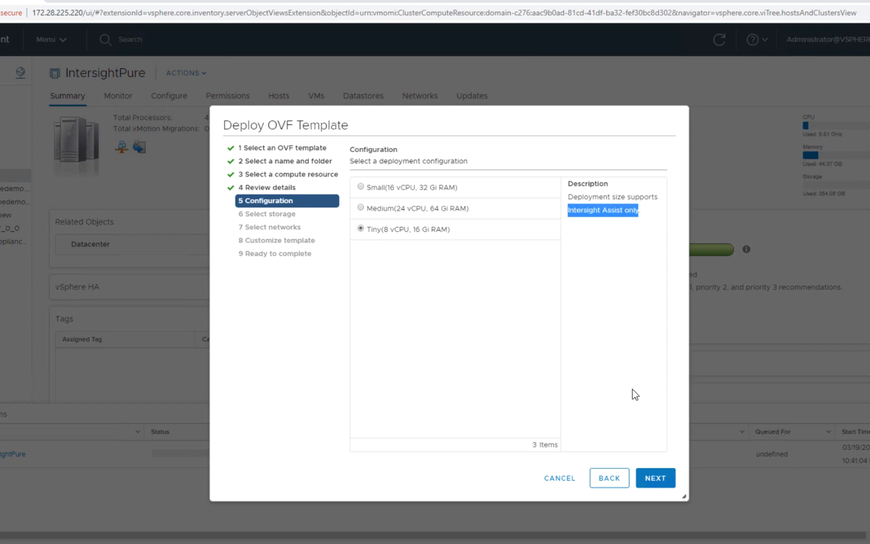
{"action": "left_click", "coordinate": [657, 476]}
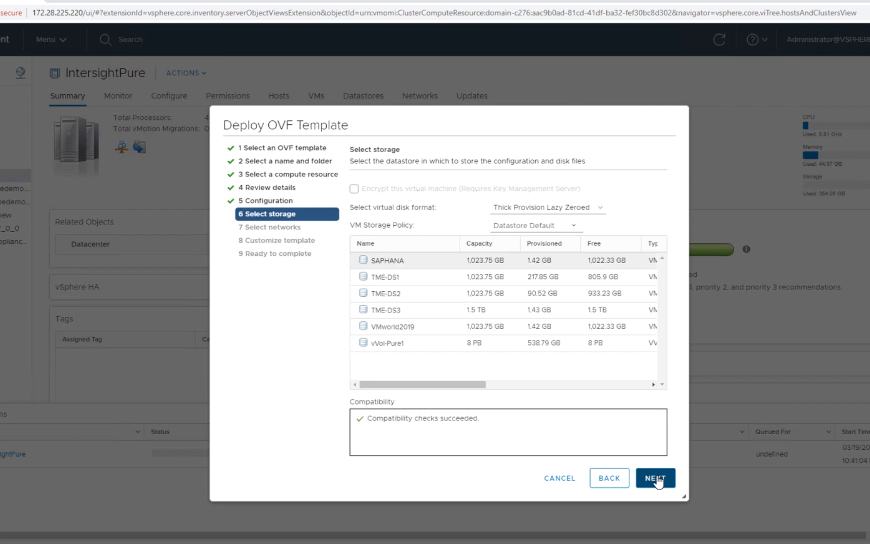
Store the appliance on datastore TME-DS3 with Thin Provision disks and keep VM Network as the destination network
{"action": "left_click", "coordinate": [404, 309]}
{"action": "left_click", "coordinate": [564, 208]}
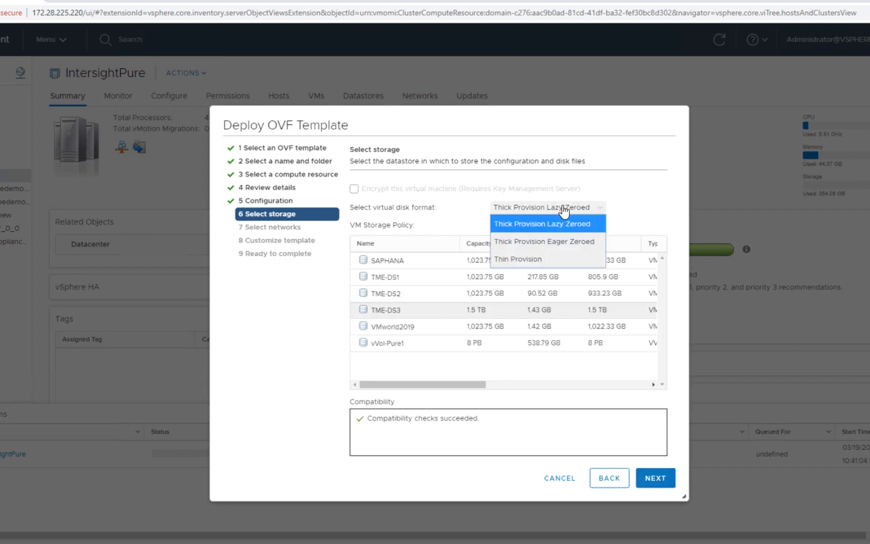
{"action": "left_click", "coordinate": [522, 258]}
{"action": "left_click", "coordinate": [658, 475]}
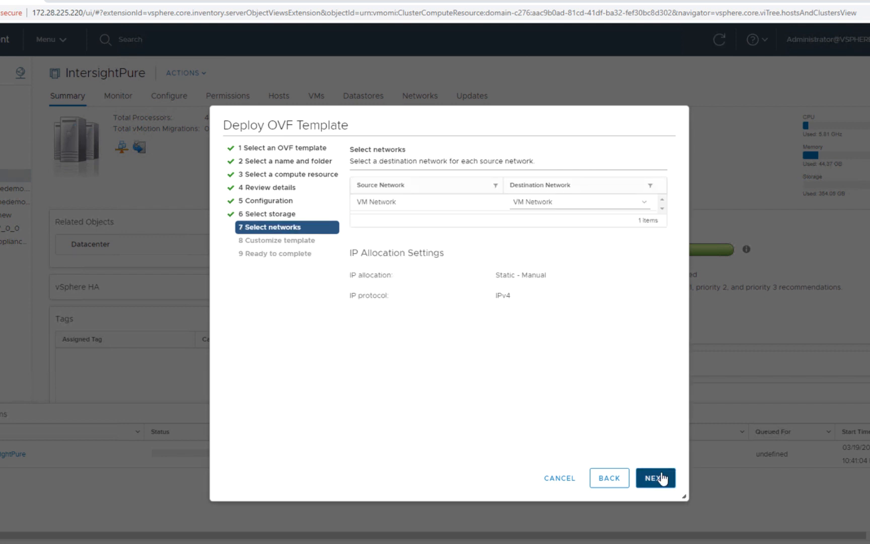
{"action": "left_click", "coordinate": [662, 478]}
Set the appliance's IP address to 172.28.224.101, net mask to 255.255.254.0 and default gateway to 172.28.224.1
{"action": "left_click", "coordinate": [522, 304]}
{"action": "type", "text": "172.28.224.101"}
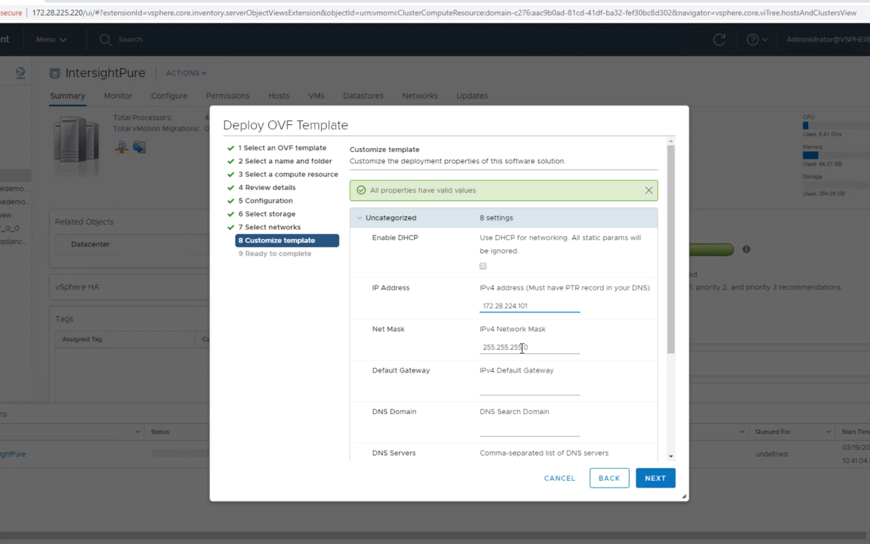
{"action": "left_click", "coordinate": [522, 348]}
{"action": "key", "text": "BackSpace"}
{"action": "type", "text": "4"}
{"action": "left_click", "coordinate": [507, 387]}
{"action": "type", "text": "172.28.224.1"}
Set the DNS search domain to tmedemo.cisco.com and the DNS servers to 172.28.225.1,172.28.225.2
{"action": "left_click", "coordinate": [506, 432]}
{"action": "type", "text": "tmedemo.cisco"}
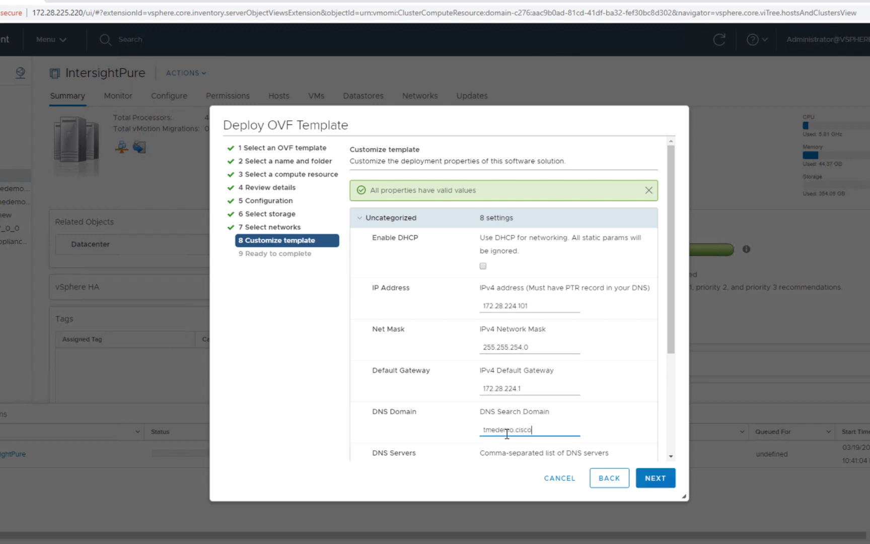
{"action": "type", "text": ".com"}
{"action": "scroll", "coordinate": [671, 457], "scroll_direction": "down", "scroll_amount": 3}
{"action": "left_click", "coordinate": [527, 318]}
{"action": "type", "text": "172.28.225.1,17"}
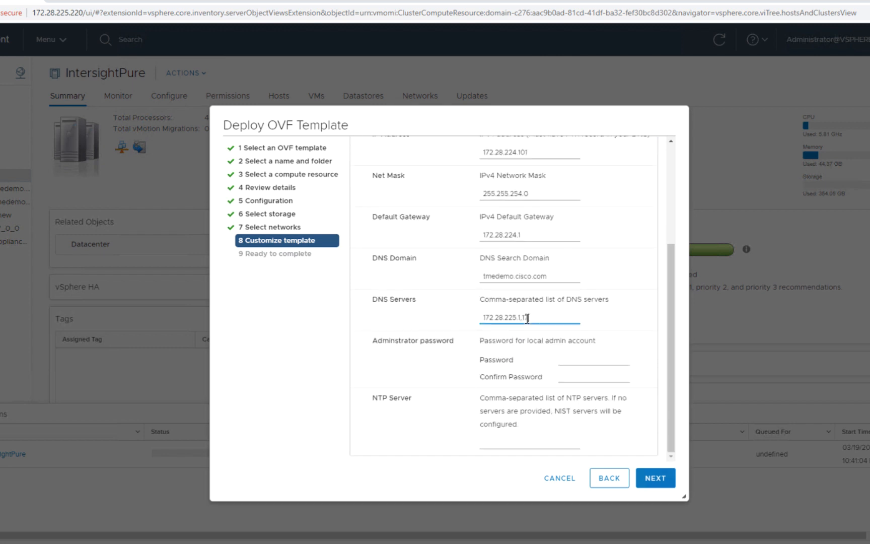
{"action": "type", "text": "2.28.225.2"}
Enter and confirm the administrator password, set the NTP server to ntp.cisco.com and finish the OVF deployment
{"action": "left_click", "coordinate": [585, 358]}
{"action": "type", "text": "•••••••••"}
{"action": "key", "text": "Tab"}
{"action": "type", "text": "•••••••••"}
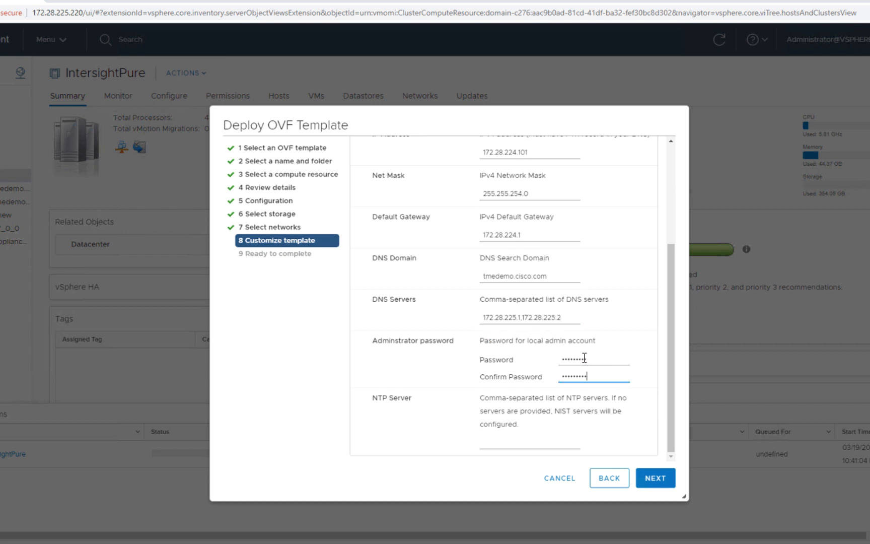
{"action": "left_click", "coordinate": [553, 442]}
{"action": "type", "text": "ntp.cisco.com"}
{"action": "left_click", "coordinate": [655, 478]}
{"action": "left_click", "coordinate": [643, 466]}
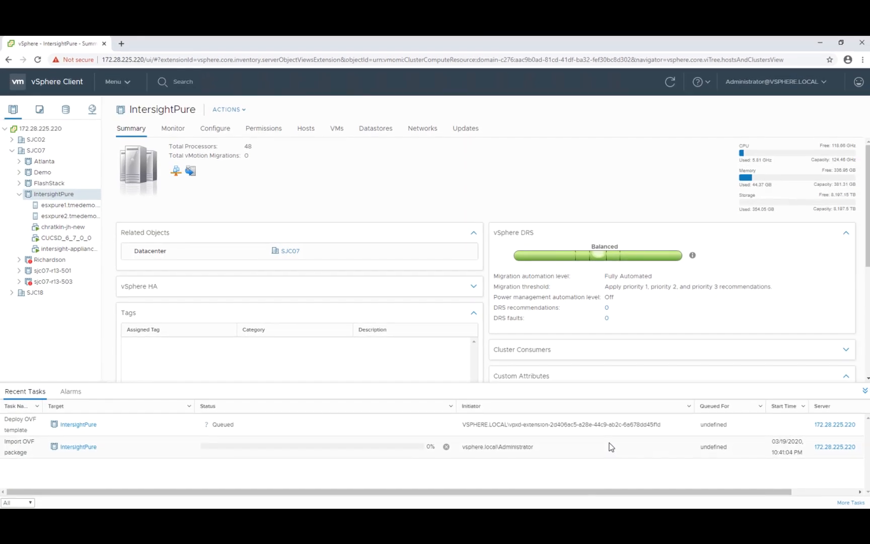
Select the pn-iassist virtual machine and add pn-iassist.tmedemo.cisco.com to the exceptions in the Windows proxy settings
{"action": "left_click", "coordinate": [55, 260]}
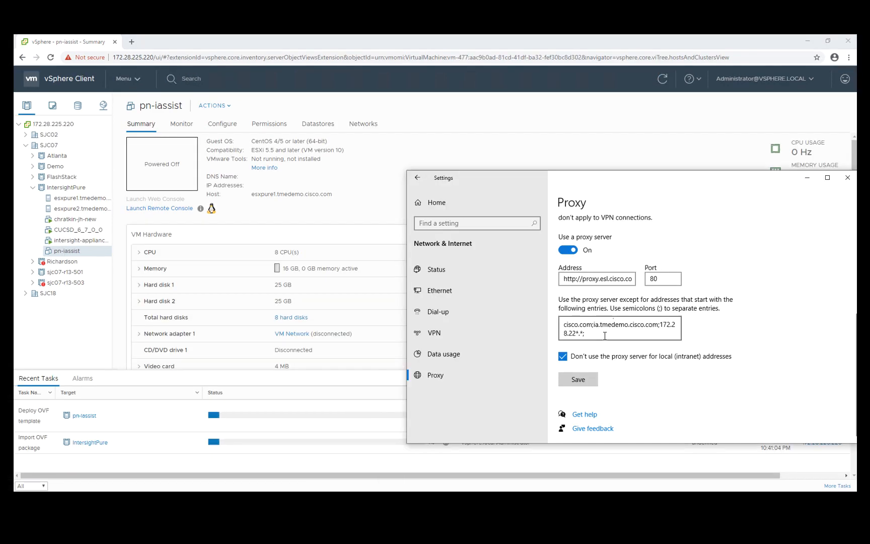
{"action": "type", "text": "pn-iassist.tmedemo.cisco.com"}
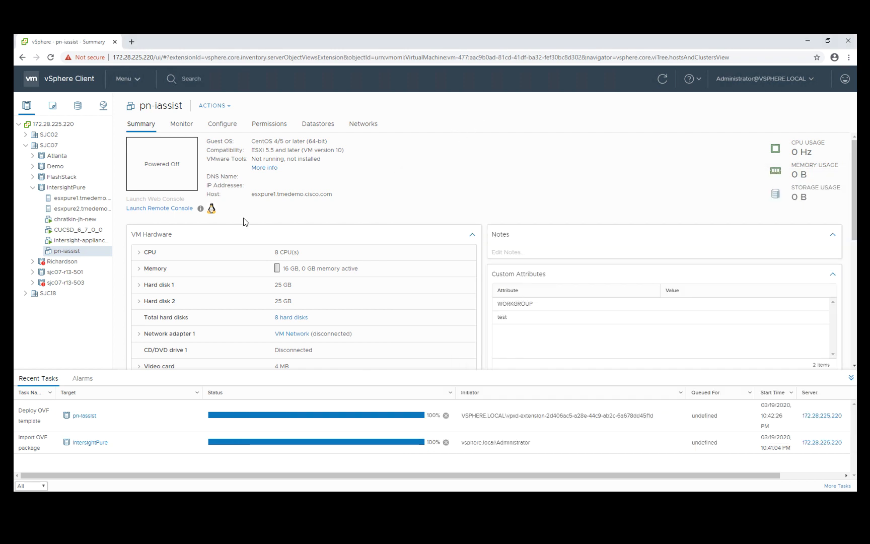
Power on the pn-iassist virtual machine
{"action": "right_click", "coordinate": [68, 253]}
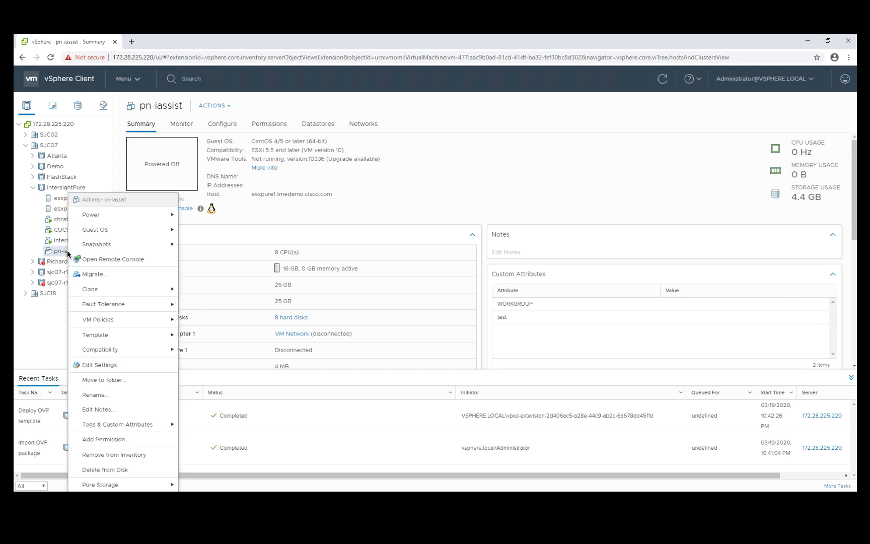
{"action": "mouse_move", "coordinate": [117, 218]}
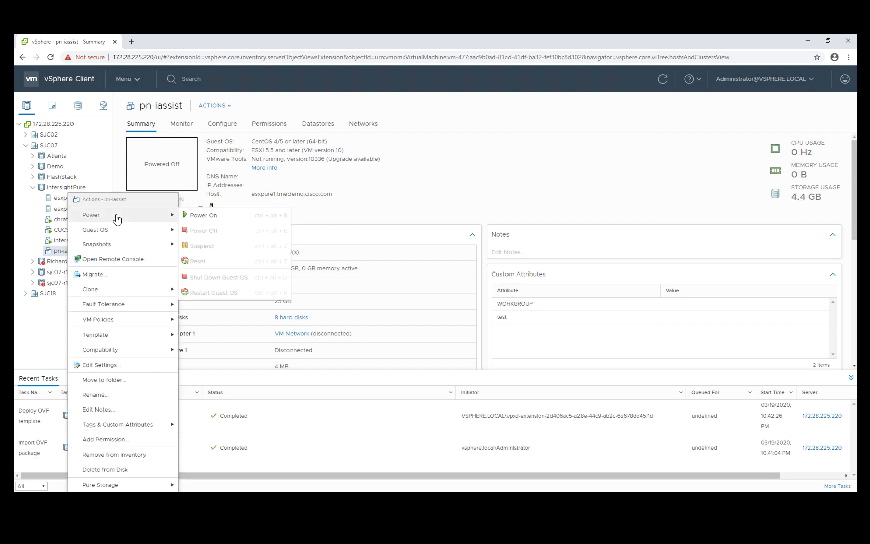
{"action": "left_click", "coordinate": [220, 216]}
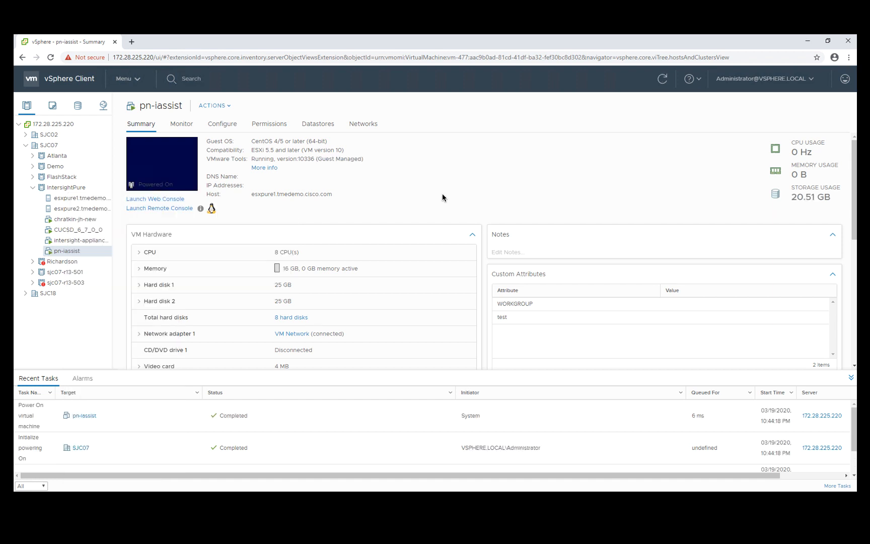
{"action": "left_click_drag", "start_coordinate": [334, 177], "coordinate": [251, 178]}
{"action": "key", "text": "ctrl+c"}
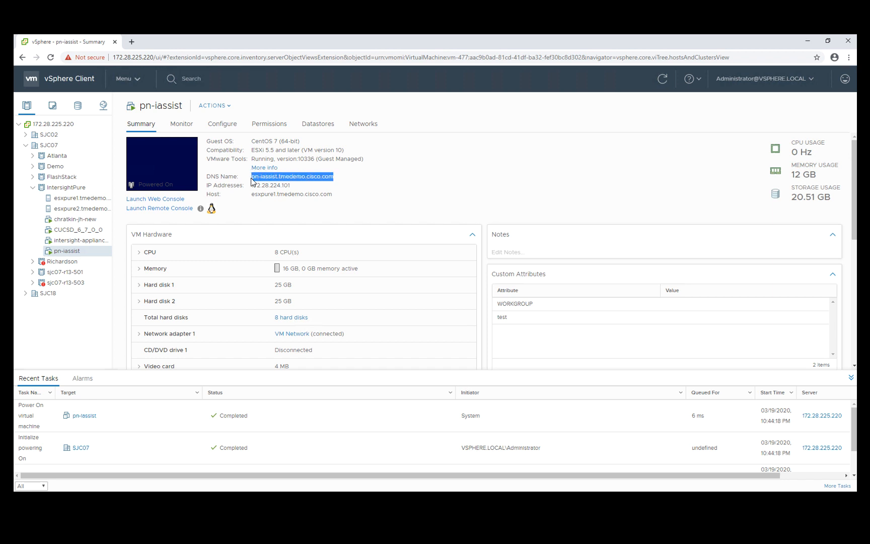
{"action": "left_click", "coordinate": [131, 41]}
{"action": "type", "text": "https://"}
{"action": "key", "text": "ctrl+v"}
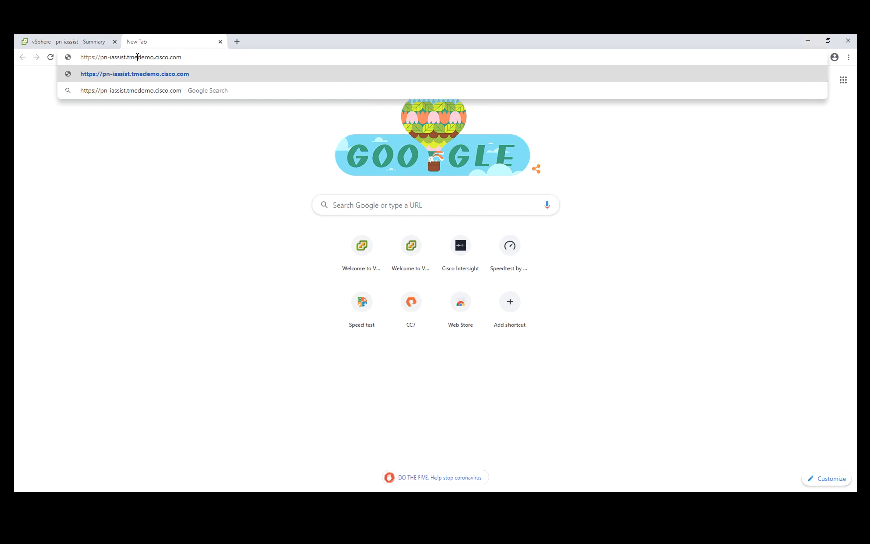
{"action": "left_click", "coordinate": [92, 58]}
{"action": "type", "text": "S:"}
{"action": "key", "text": "Return"}
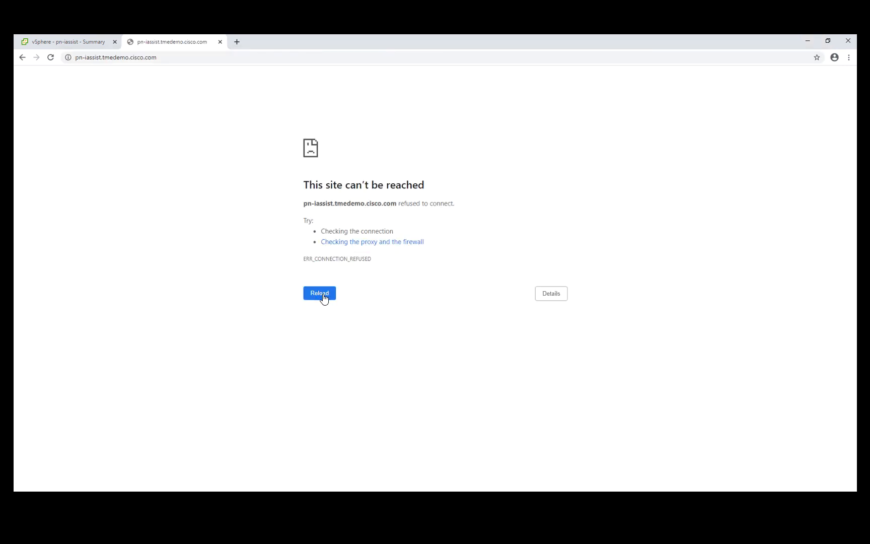
Reload the appliance page and proceed past the certificate warning to the Intersight installer
{"action": "left_click", "coordinate": [321, 293]}
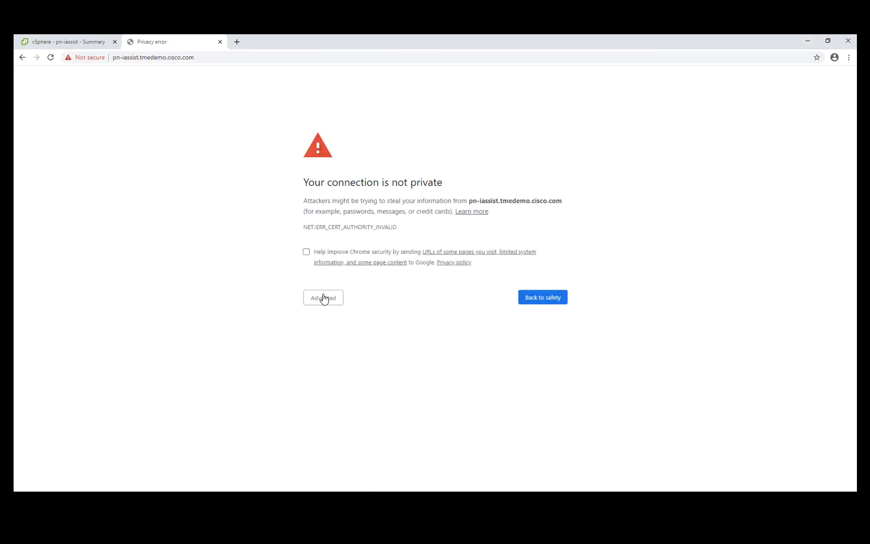
{"action": "left_click", "coordinate": [323, 298]}
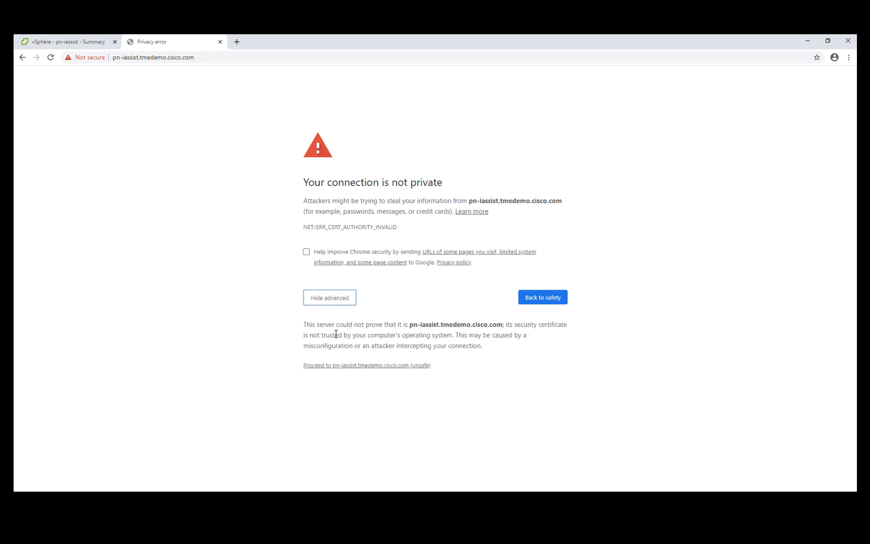
{"action": "left_click", "coordinate": [342, 365]}
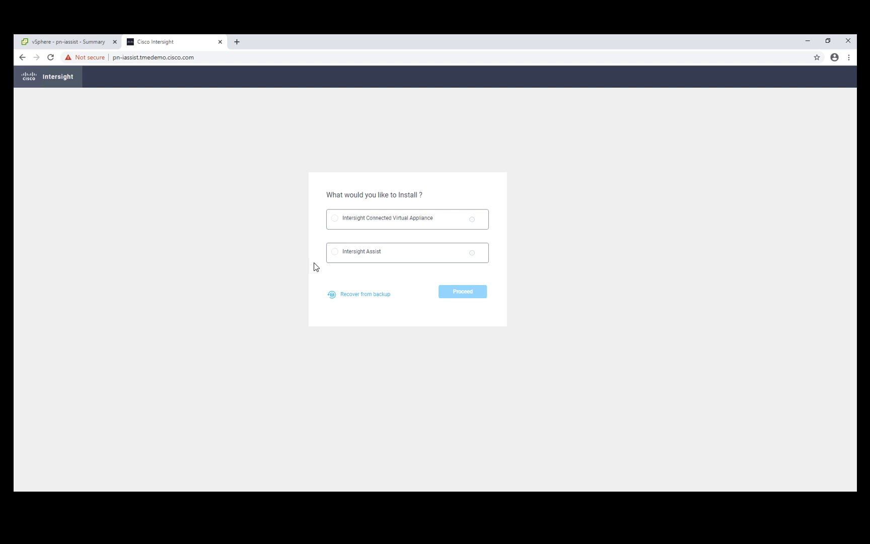
Choose Intersight Assist as the installation type and open the Device Connector's proxy configuration settings
{"action": "left_click", "coordinate": [335, 256]}
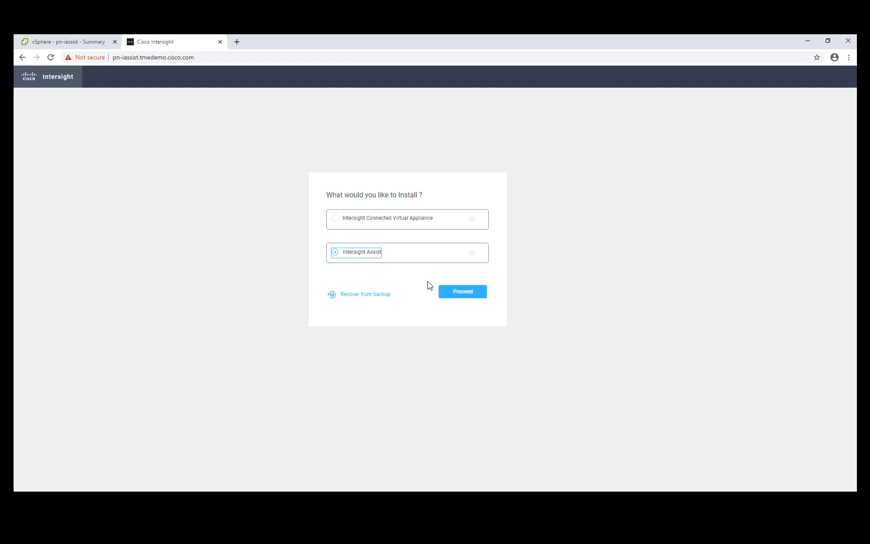
{"action": "left_click", "coordinate": [455, 296]}
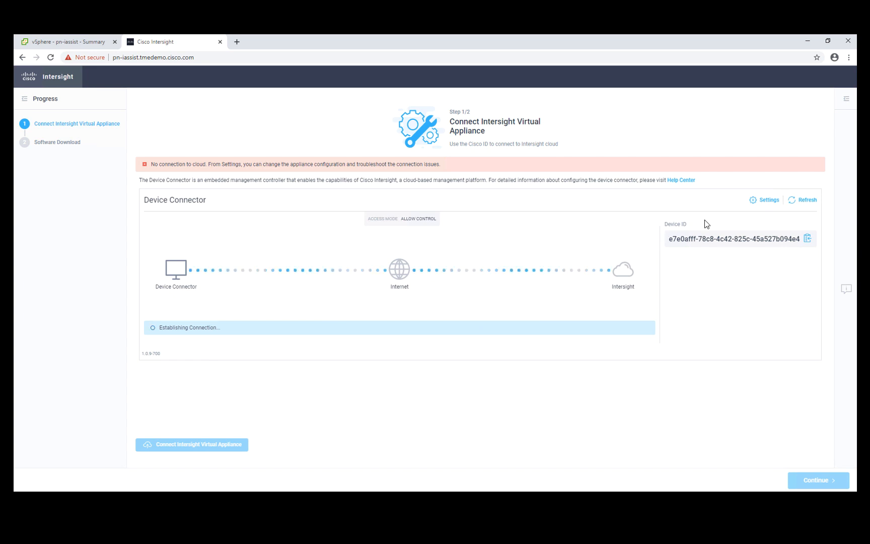
{"action": "left_click", "coordinate": [765, 201]}
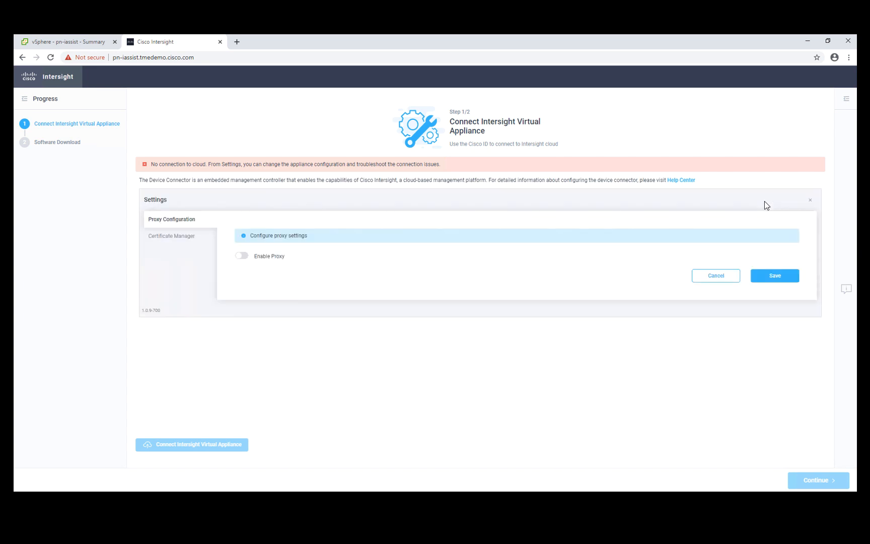
Enable the proxy for the Device Connector with a hostname starting with proxy-wsa and save the proxy settings
{"action": "left_click", "coordinate": [242, 255]}
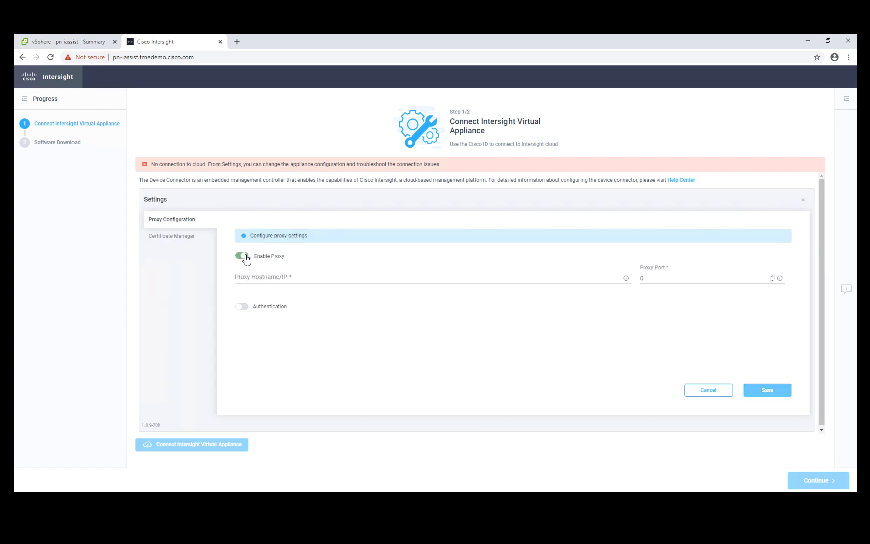
{"action": "left_click", "coordinate": [305, 275]}
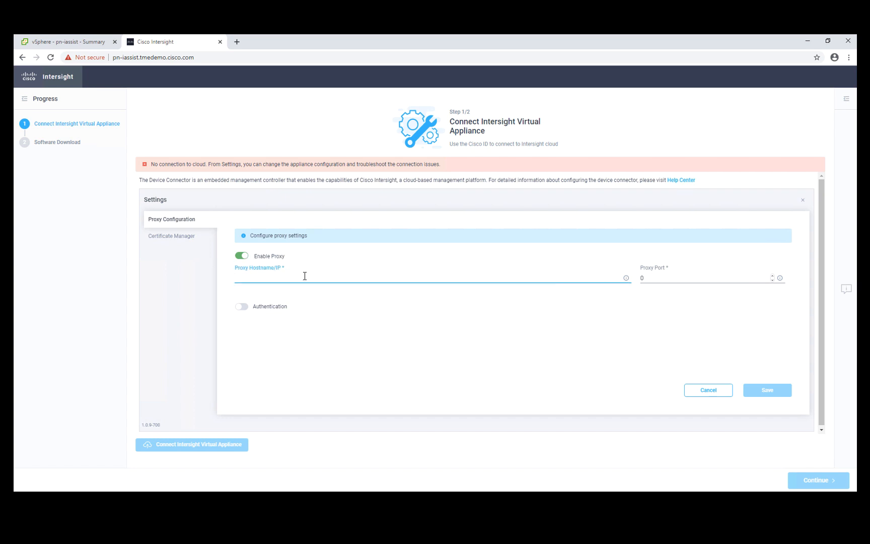
{"action": "type", "text": "proxy-w"}
{"action": "type", "text": "sa.esl.cisco.com"}
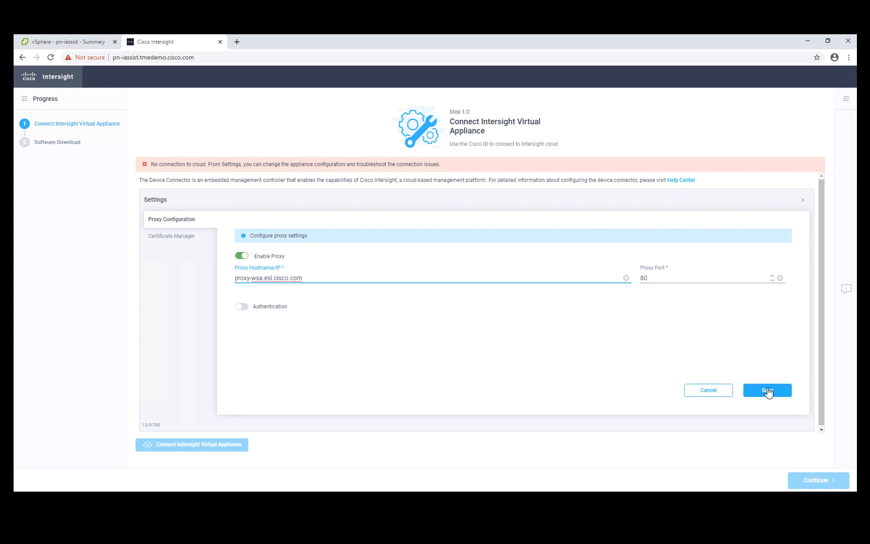
{"action": "left_click", "coordinate": [768, 390]}
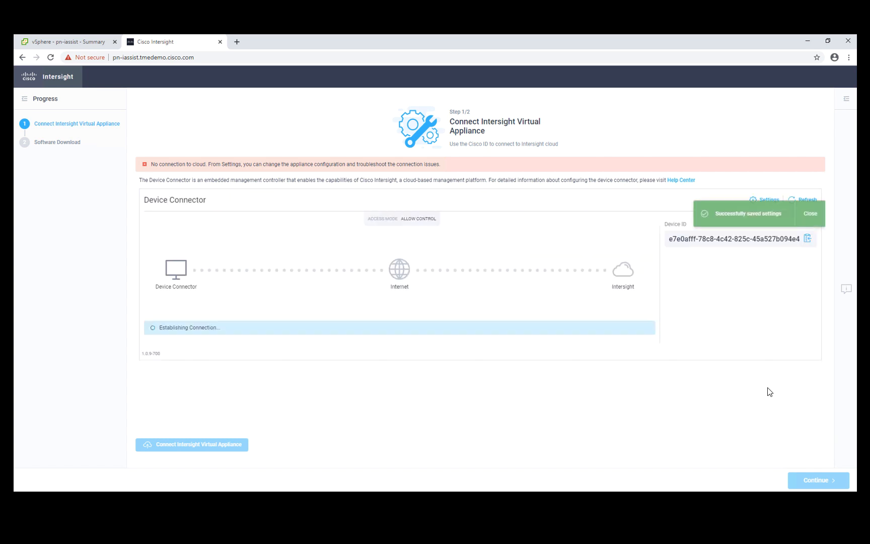
{"action": "left_click", "coordinate": [803, 214]}
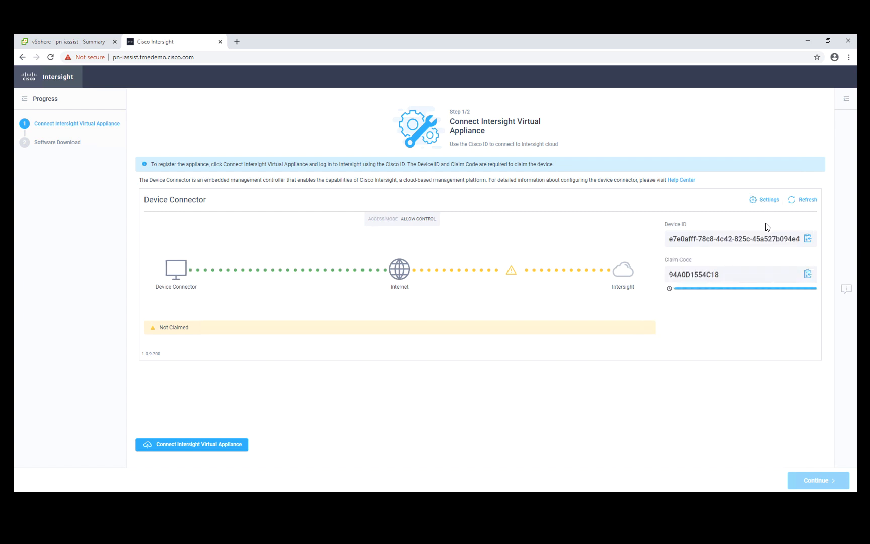
Open intersight.com in a new browser tab, sign in with the Cisco ID and account password, and select the TME-Demo account
{"action": "left_click", "coordinate": [237, 42]}
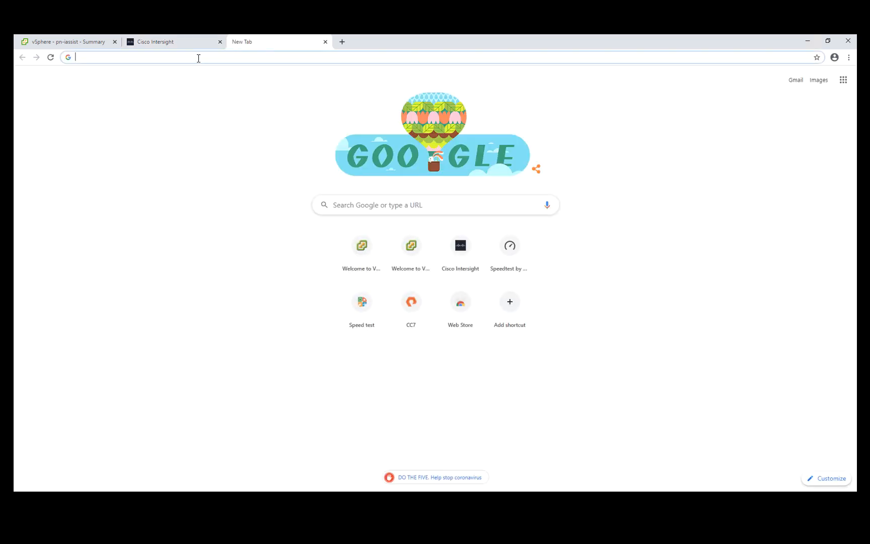
{"action": "type", "text": "intersight.com"}
{"action": "key", "text": "Return"}
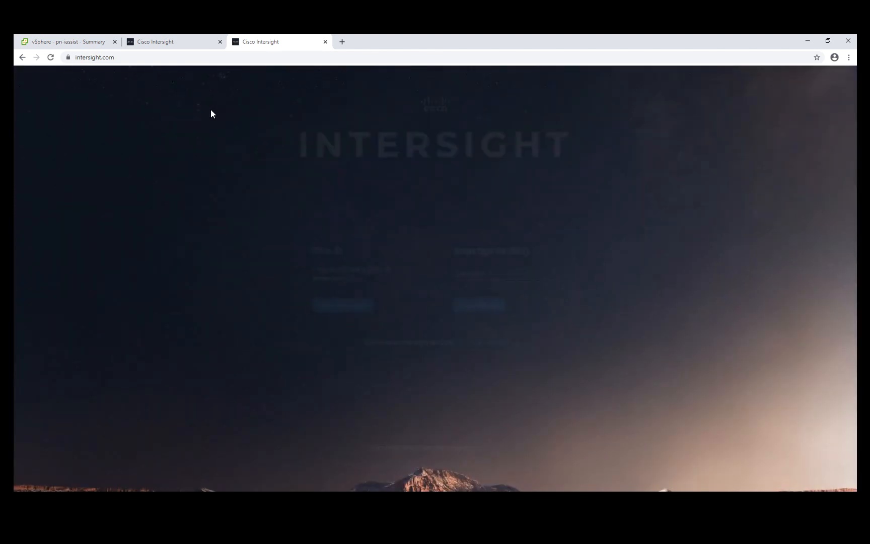
{"action": "left_click", "coordinate": [338, 307]}
{"action": "type", "text": "••••••••"}
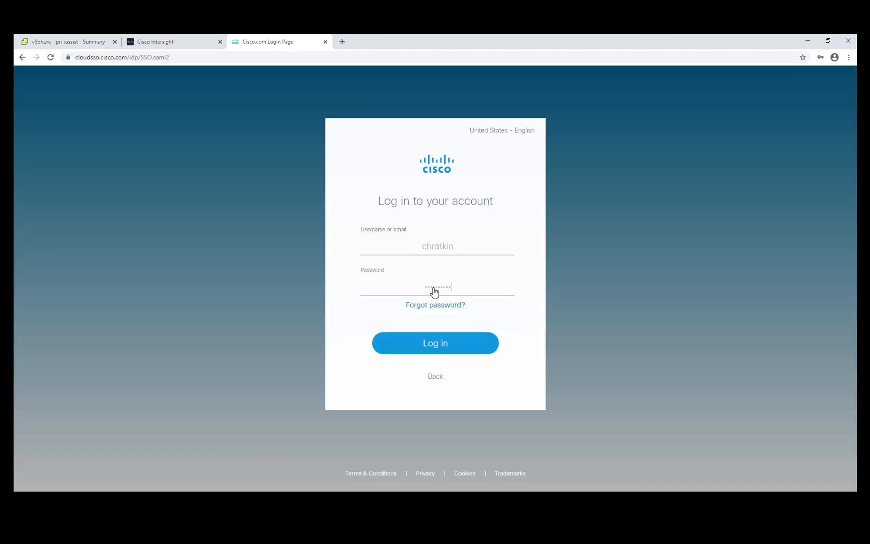
{"action": "key", "text": "Return"}
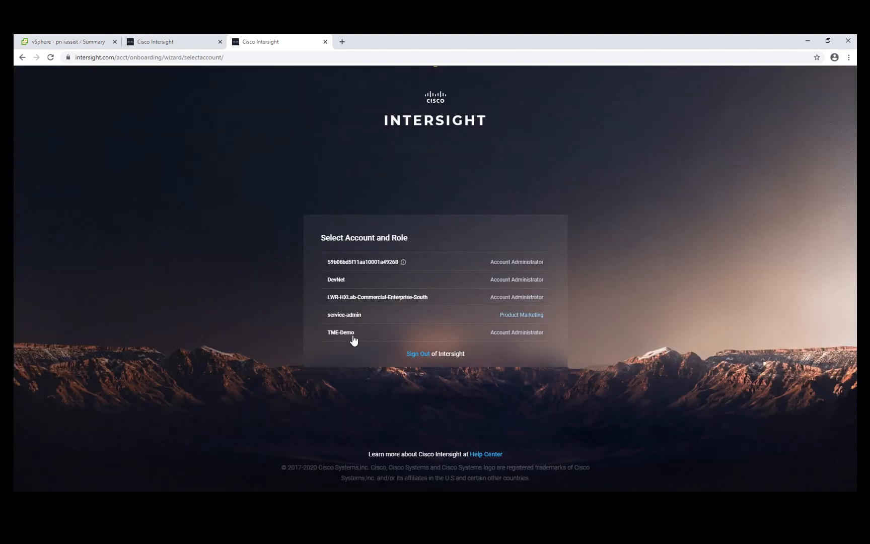
{"action": "left_click", "coordinate": [353, 334]}
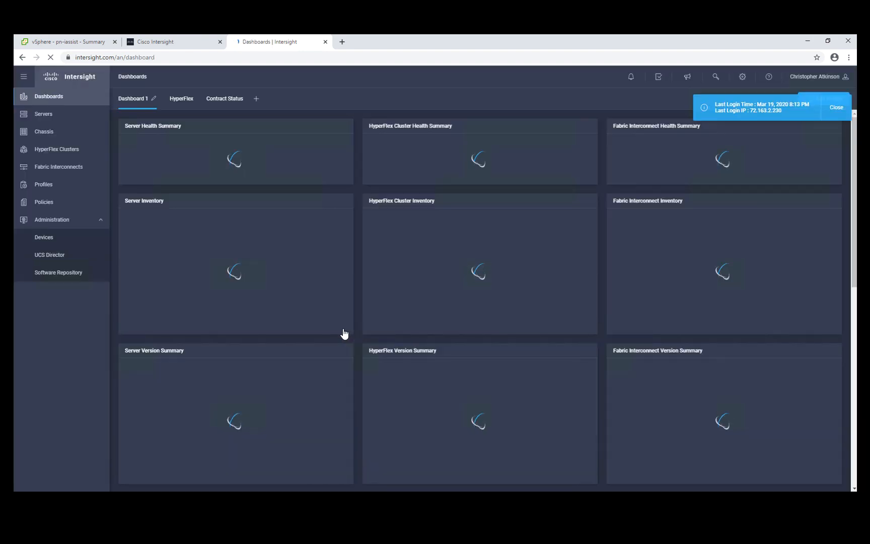
Start claiming a new device in Intersight and fill in the Device ID copied from the appliance's Device Connector page
{"action": "left_click", "coordinate": [52, 240]}
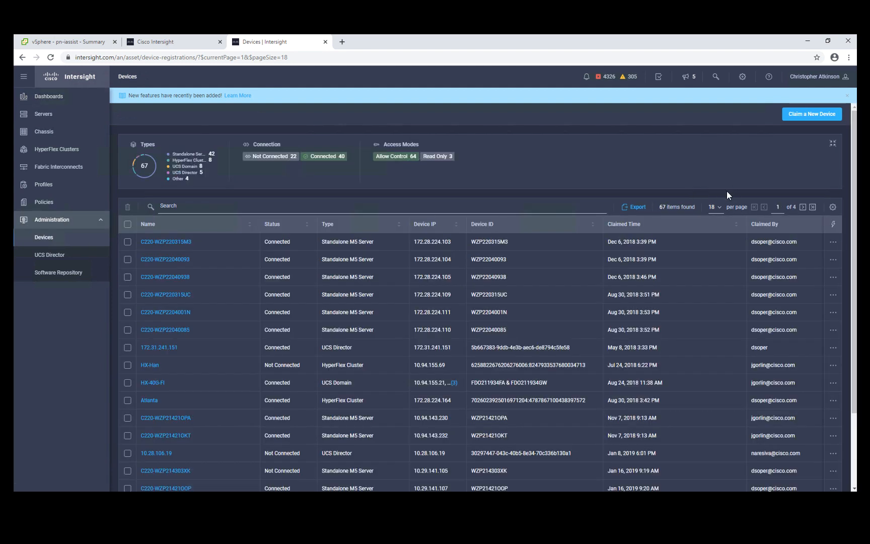
{"action": "left_click", "coordinate": [811, 115]}
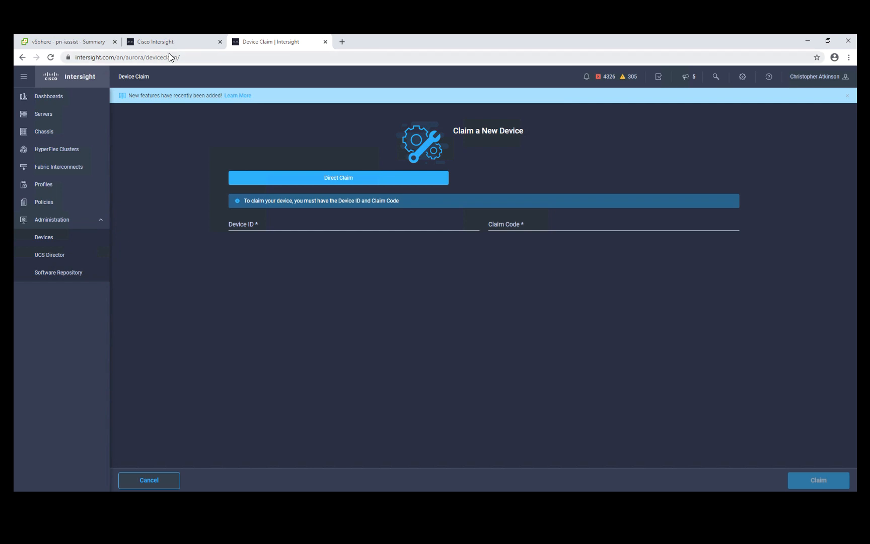
{"action": "left_click", "coordinate": [156, 43]}
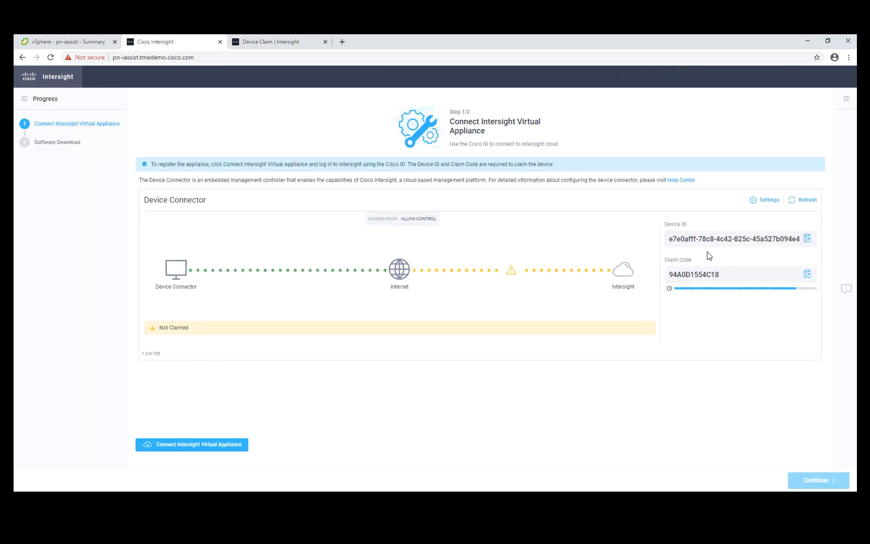
{"action": "left_click", "coordinate": [807, 238]}
{"action": "left_click", "coordinate": [254, 39]}
{"action": "left_click", "coordinate": [355, 222]}
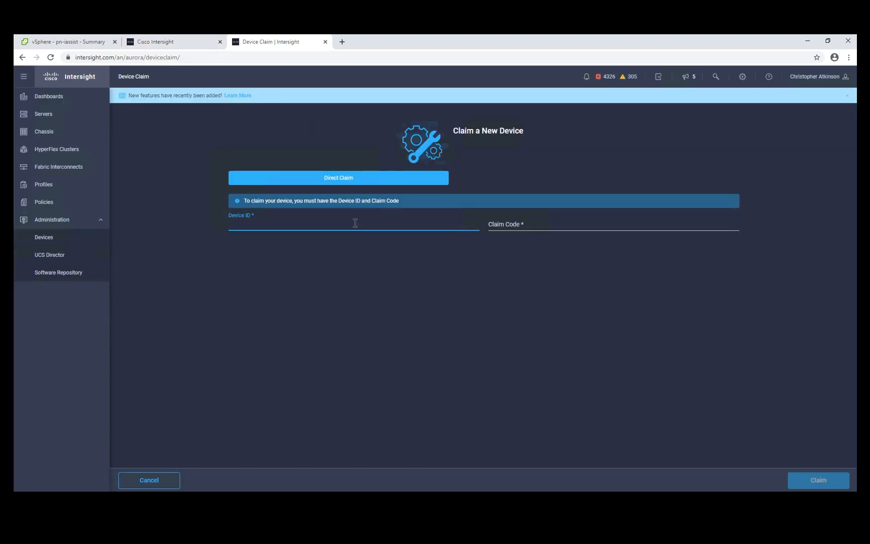
{"action": "key", "text": "ctrl+v"}
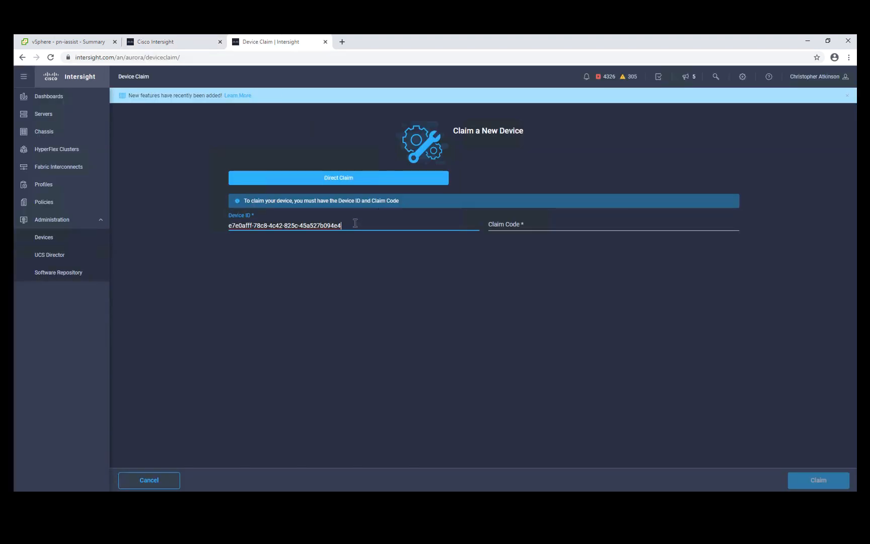
Copy the claim code from the appliance's Device Connector page into the claim form and claim the device
{"action": "left_click", "coordinate": [186, 41]}
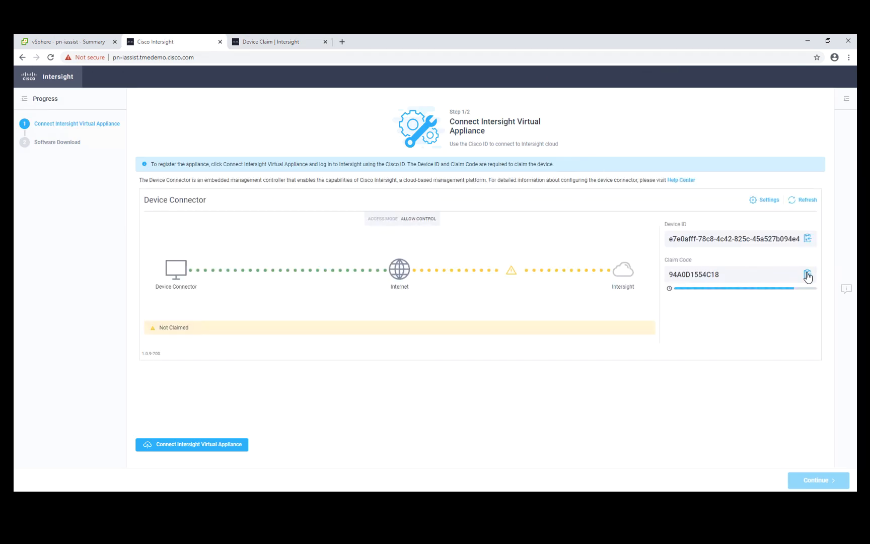
{"action": "left_click", "coordinate": [807, 275]}
{"action": "left_click", "coordinate": [259, 41]}
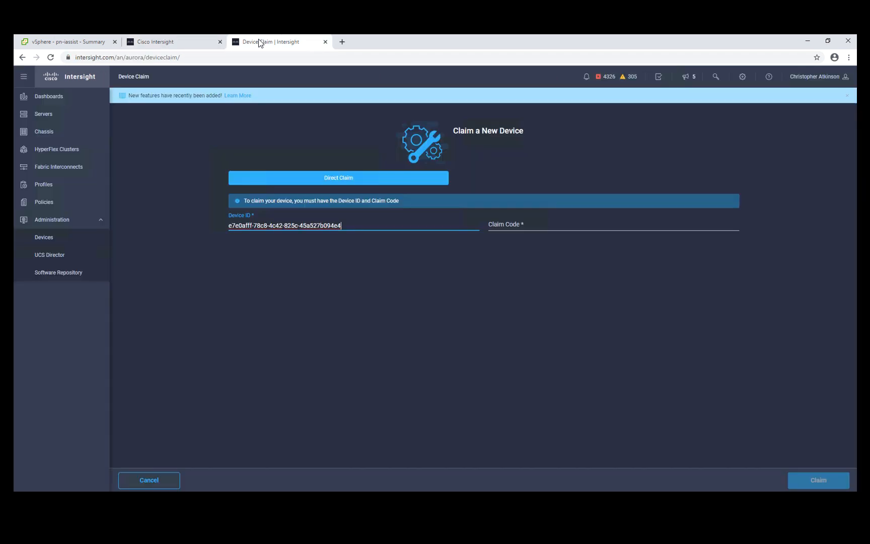
{"action": "left_click", "coordinate": [543, 222]}
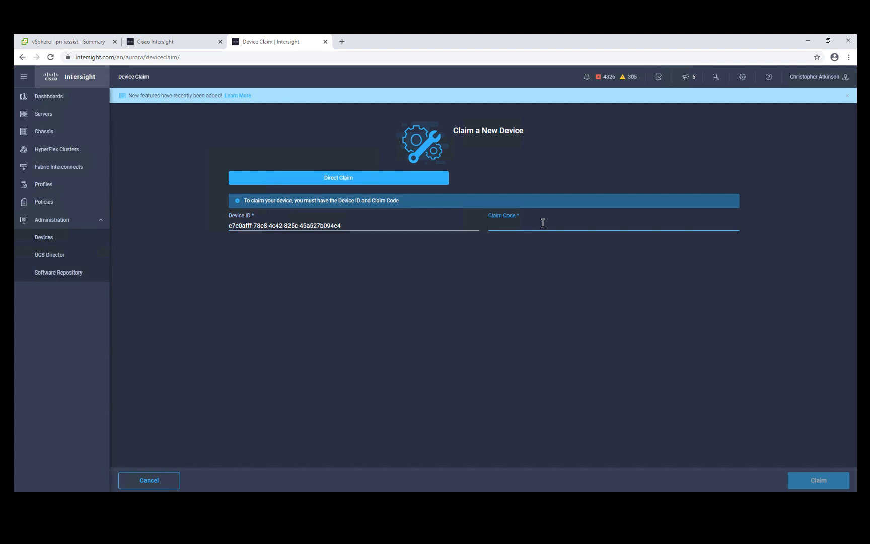
{"action": "key", "text": "ctrl+v"}
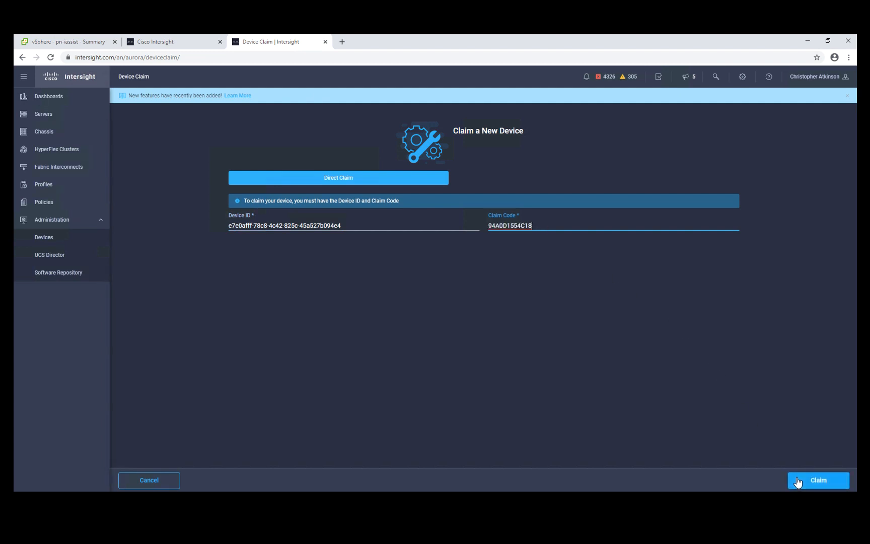
{"action": "left_click", "coordinate": [798, 482]}
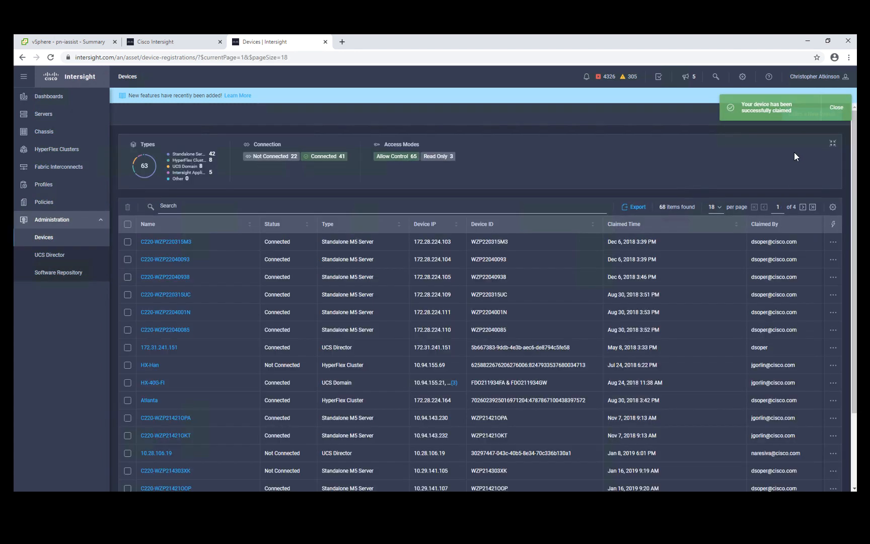
{"action": "left_click", "coordinate": [836, 107]}
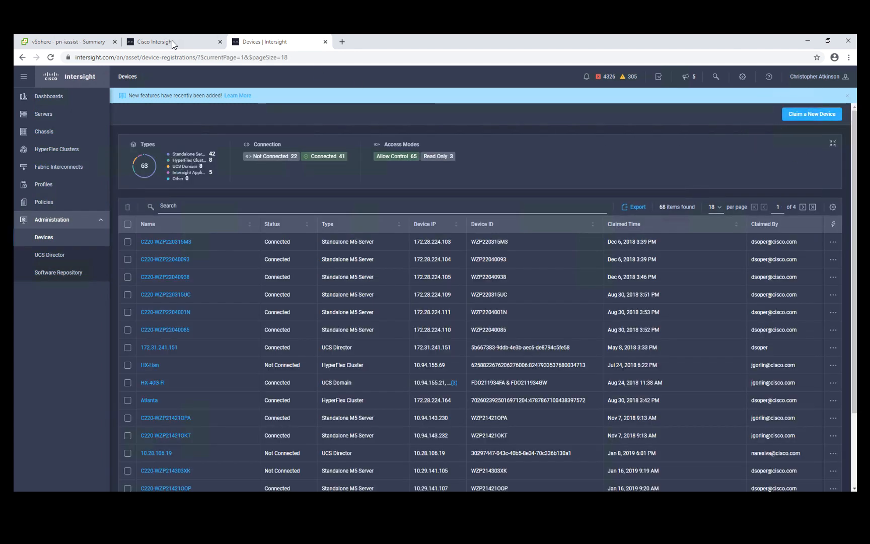
Continue the appliance setup through the software download and proceed past the certificate warning to the Intersight Assist login page
{"action": "left_click", "coordinate": [172, 41]}
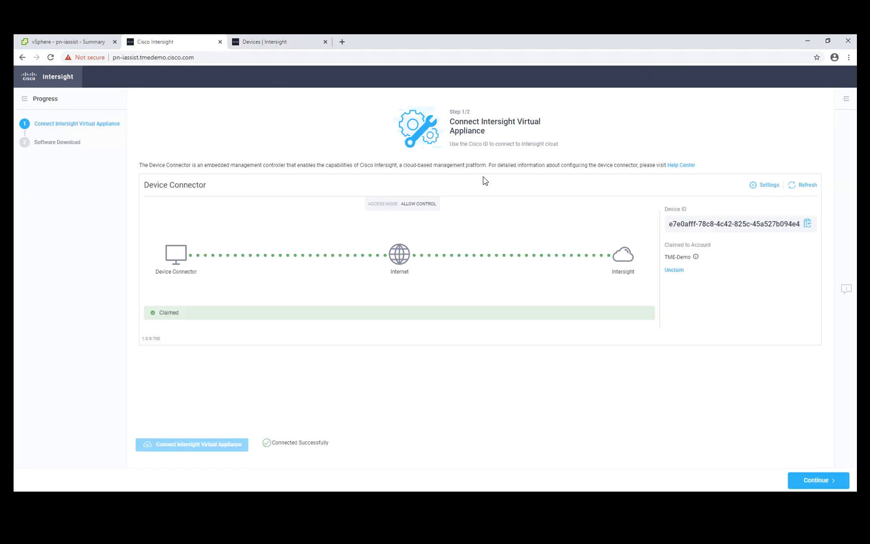
{"action": "left_click", "coordinate": [806, 480]}
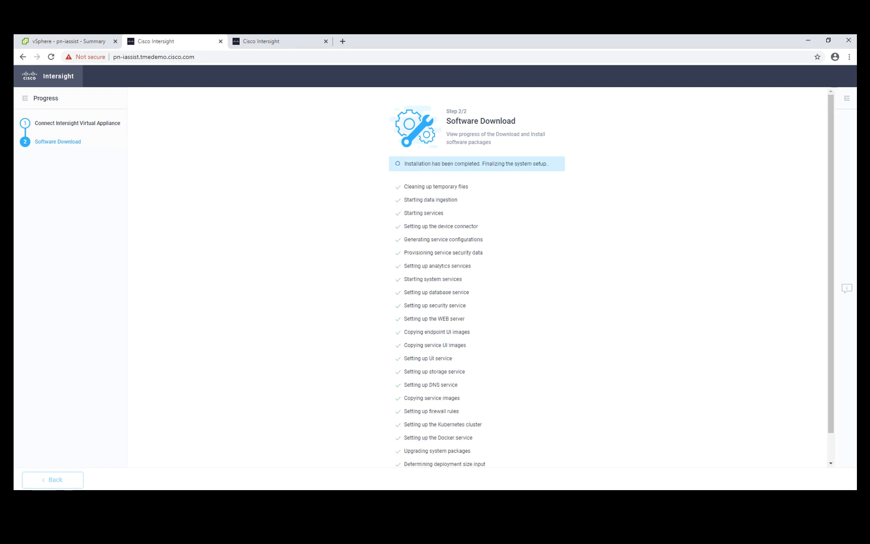
{"action": "left_click", "coordinate": [330, 298]}
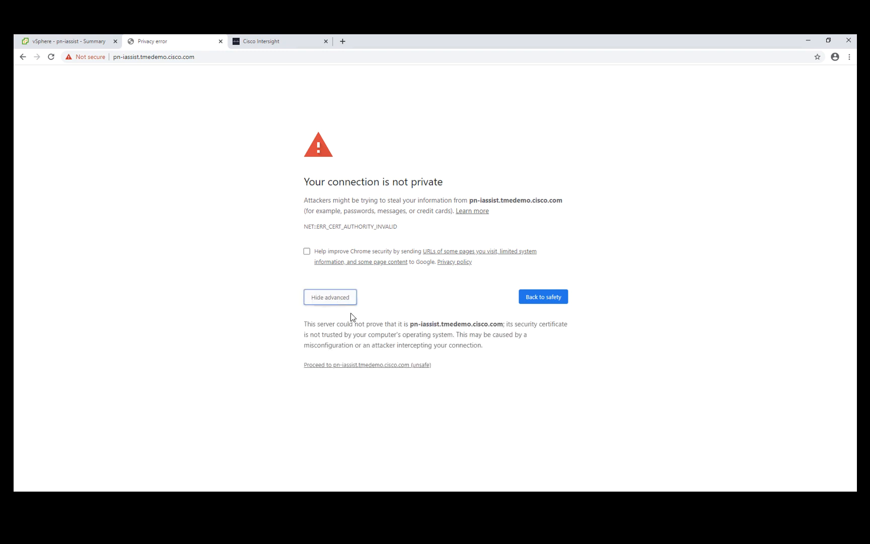
{"action": "left_click", "coordinate": [352, 366]}
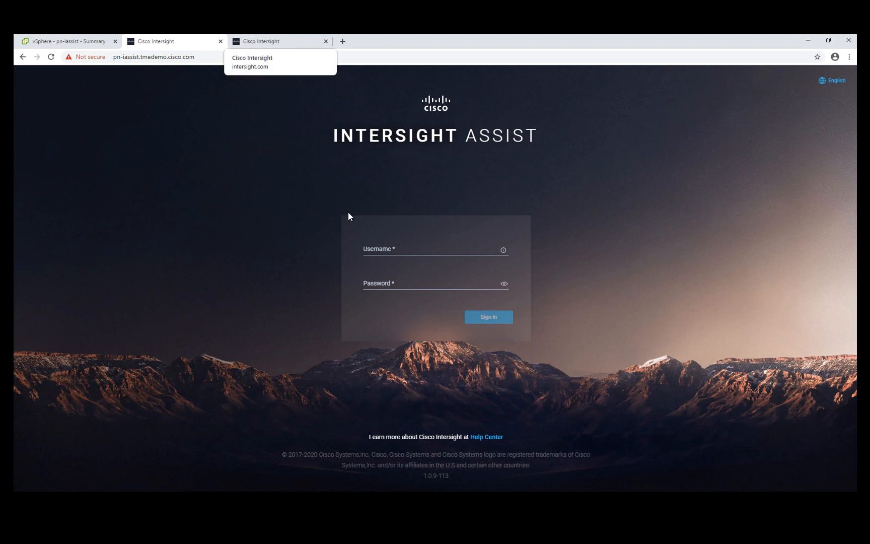
Sign in to Intersight Assist with the local admin username and account password
{"action": "left_click", "coordinate": [412, 248]}
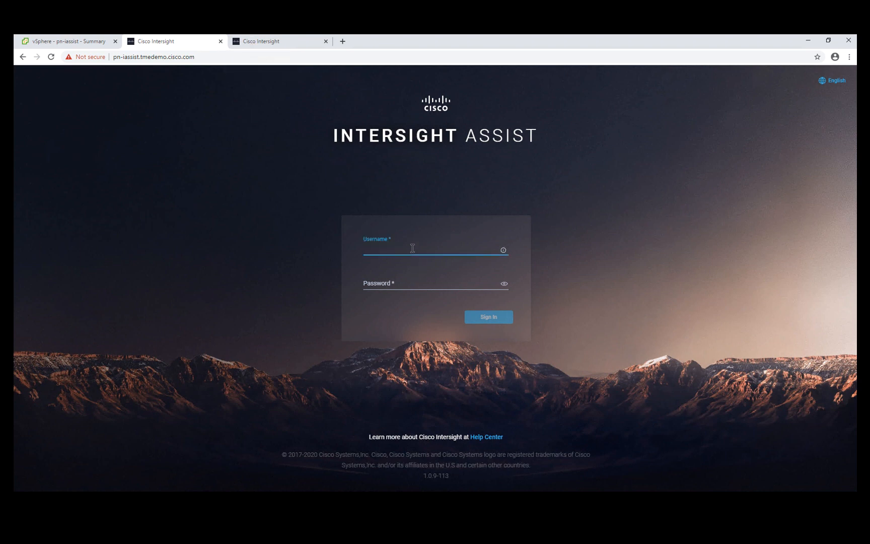
{"action": "type", "text": "admin@local"}
{"action": "key", "text": "Tab"}
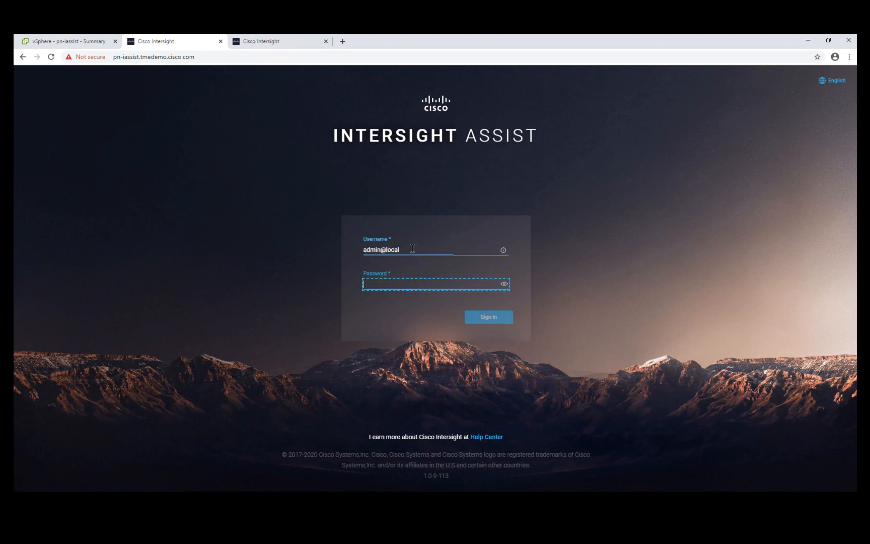
{"action": "type", "text": "••"}
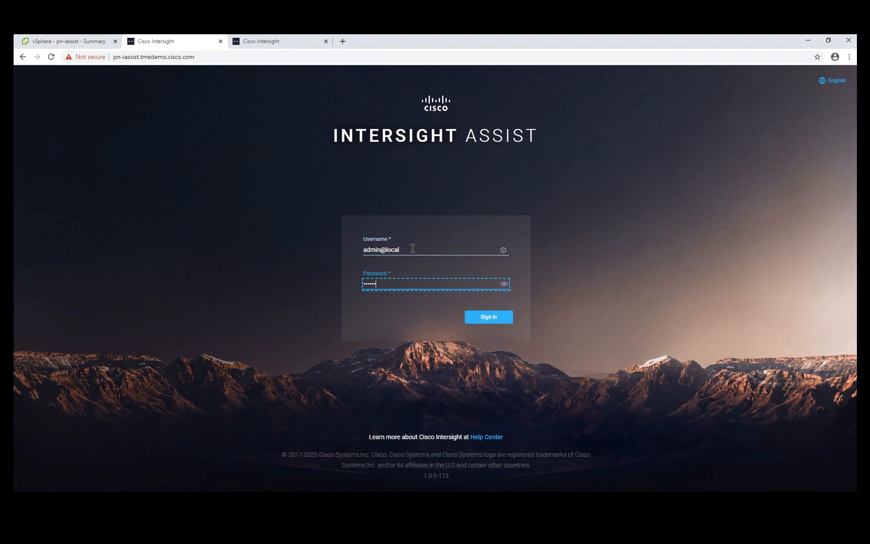
{"action": "type", "text": "•••••••"}
{"action": "key", "text": "Return"}
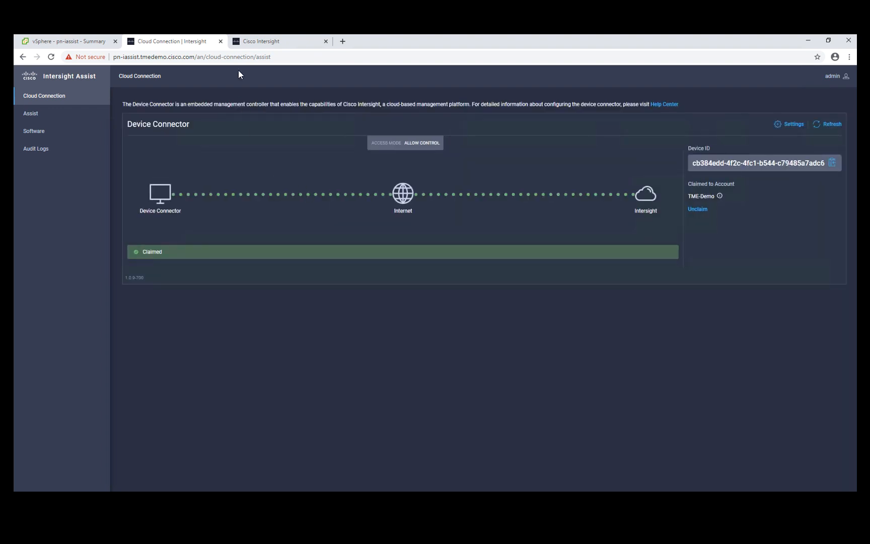
Sign back in to intersight.com with the Cisco ID, select the TME-Demo account, and open the form for claiming a new device
{"action": "left_click", "coordinate": [267, 42]}
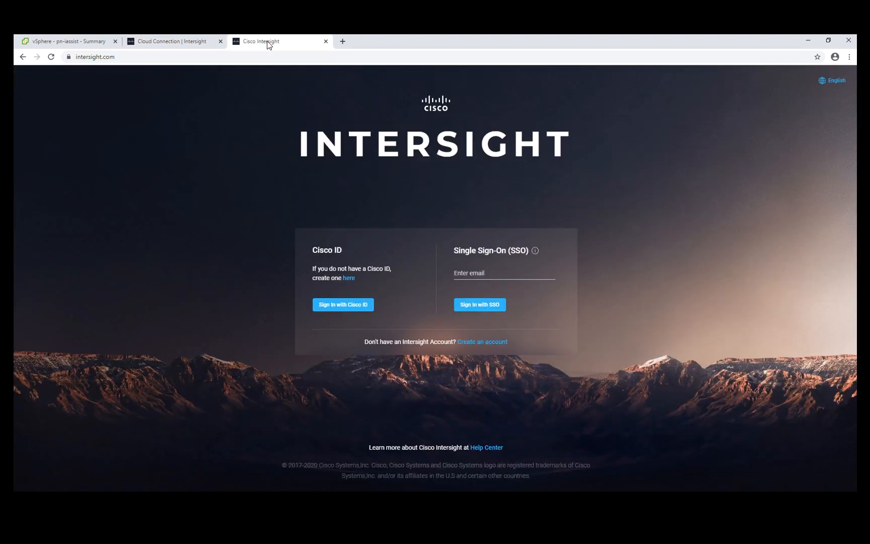
{"action": "left_click", "coordinate": [333, 303]}
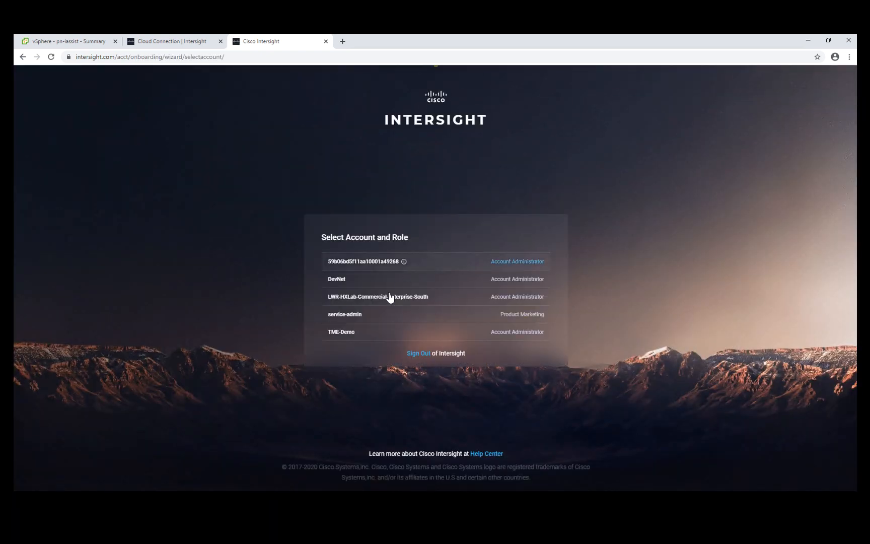
{"action": "left_click", "coordinate": [341, 335]}
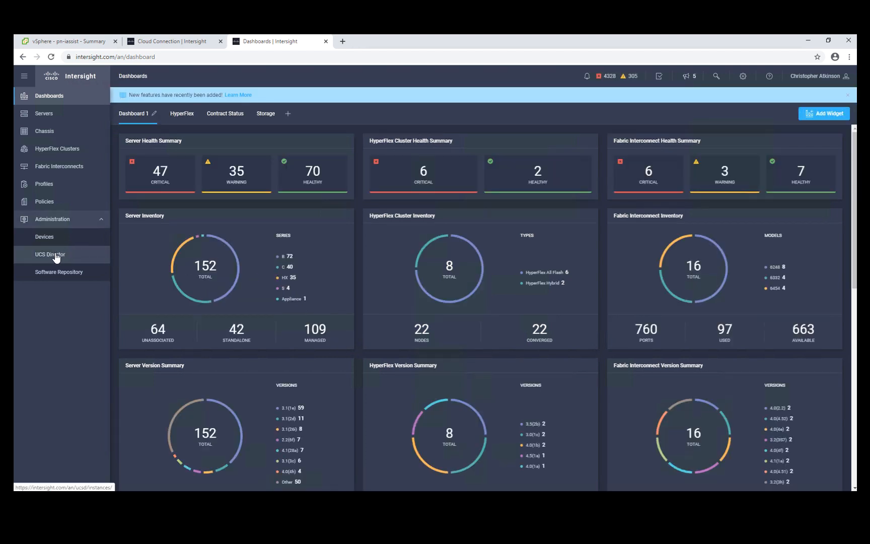
{"action": "left_click", "coordinate": [49, 239]}
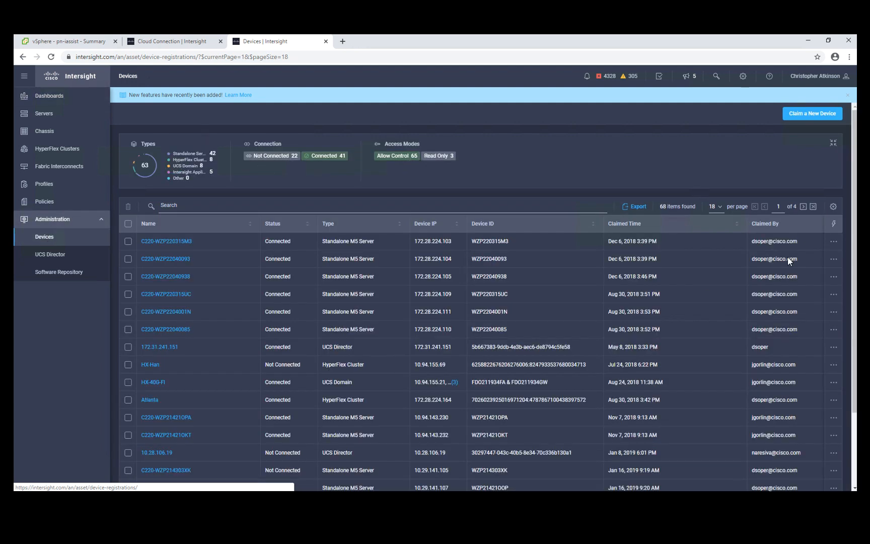
{"action": "left_click", "coordinate": [808, 119]}
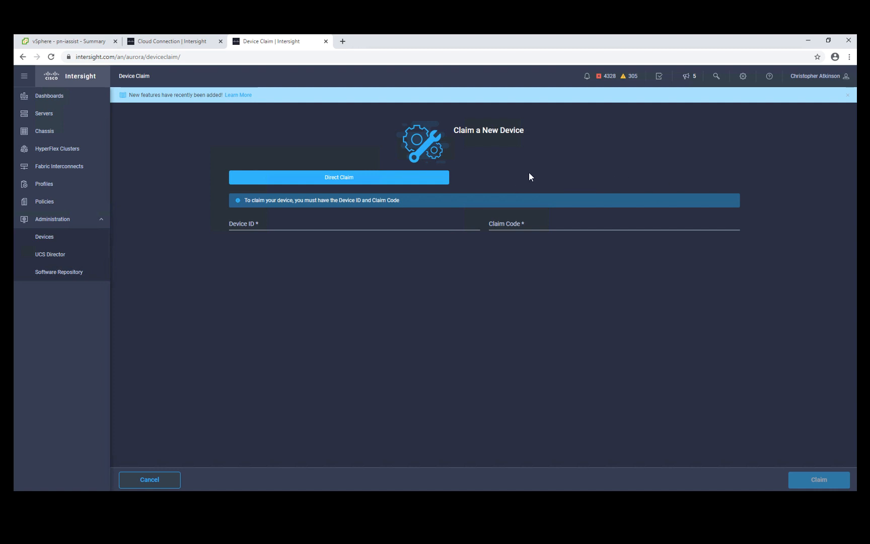
Open the server inventory and filter it with the search term esxpure
{"action": "left_click", "coordinate": [41, 119]}
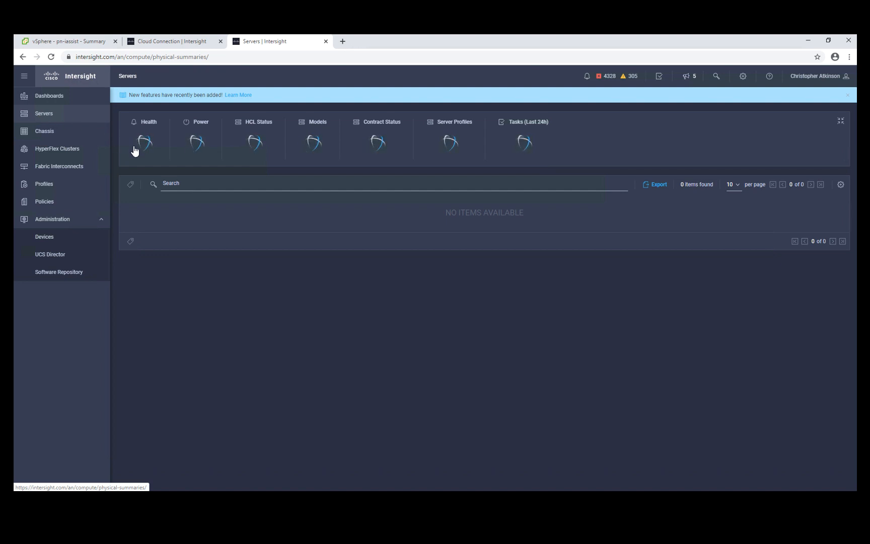
{"action": "left_click", "coordinate": [217, 184]}
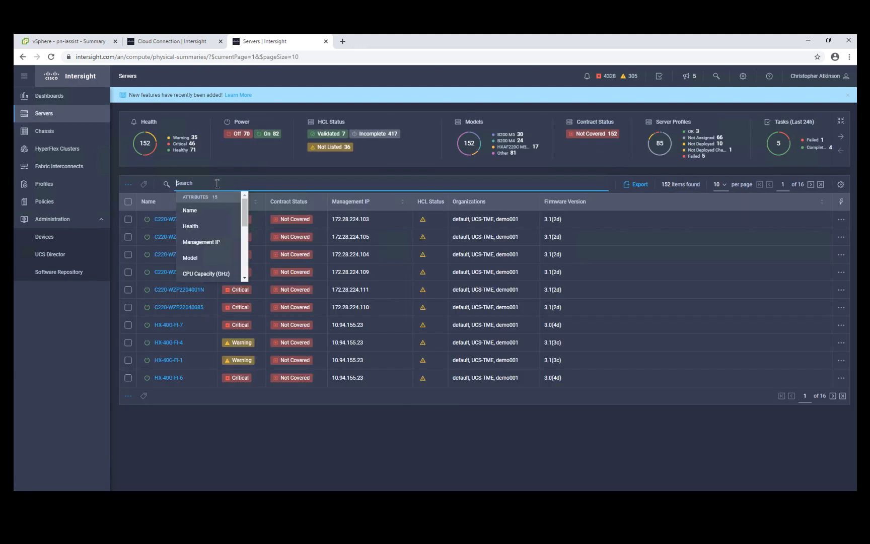
{"action": "type", "text": "esxpure"}
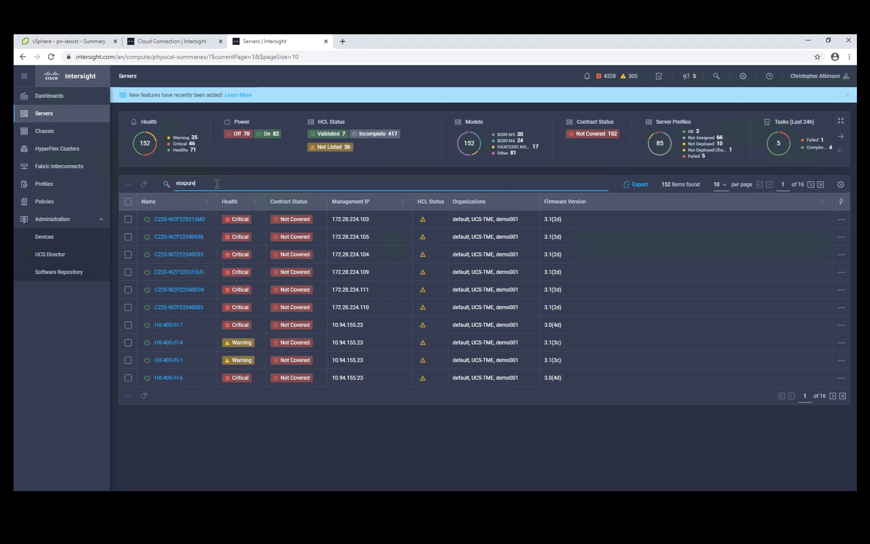
{"action": "key", "text": "Return"}
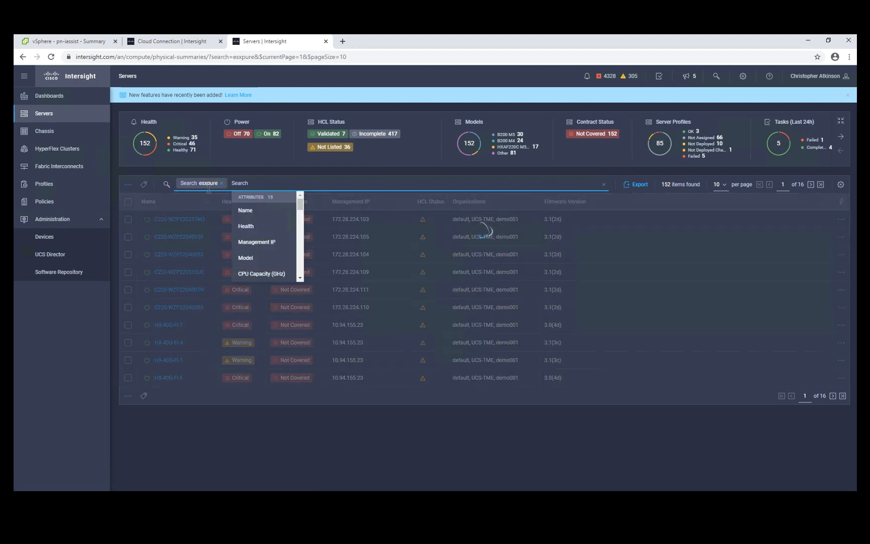
Set the license tier of both esxpure servers to Premier and dismiss the notification
{"action": "left_click", "coordinate": [128, 219]}
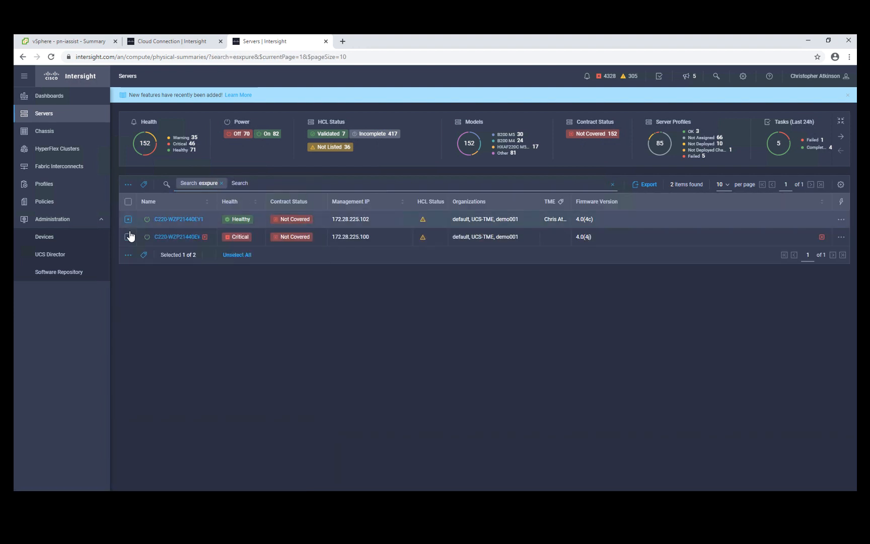
{"action": "left_click", "coordinate": [128, 237]}
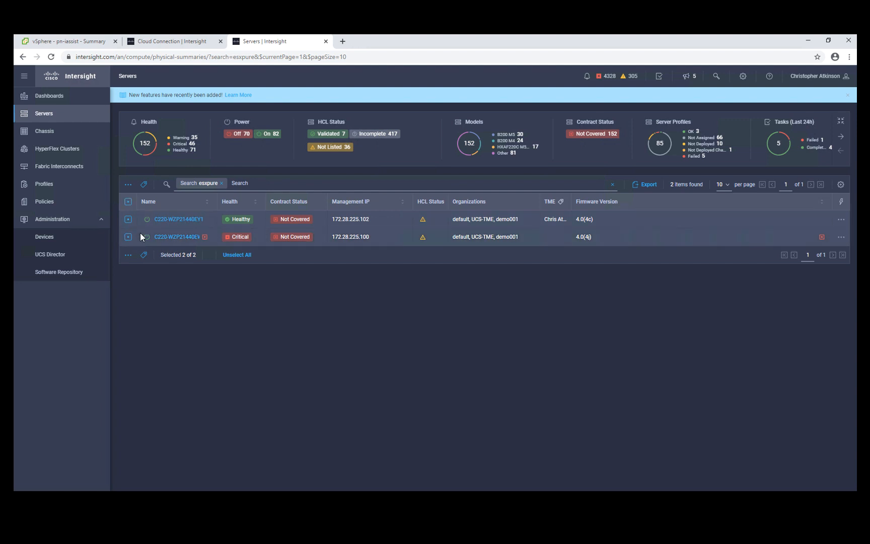
{"action": "left_click", "coordinate": [128, 186]}
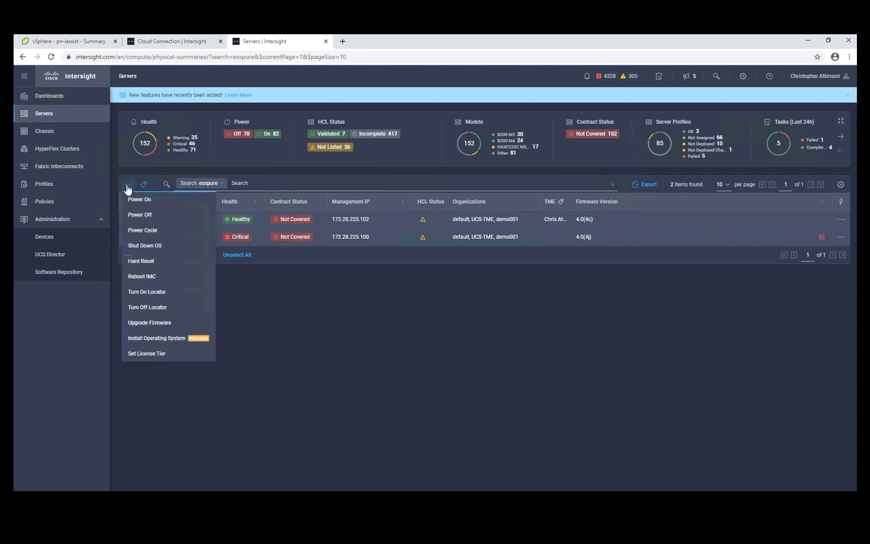
{"action": "left_click", "coordinate": [156, 354]}
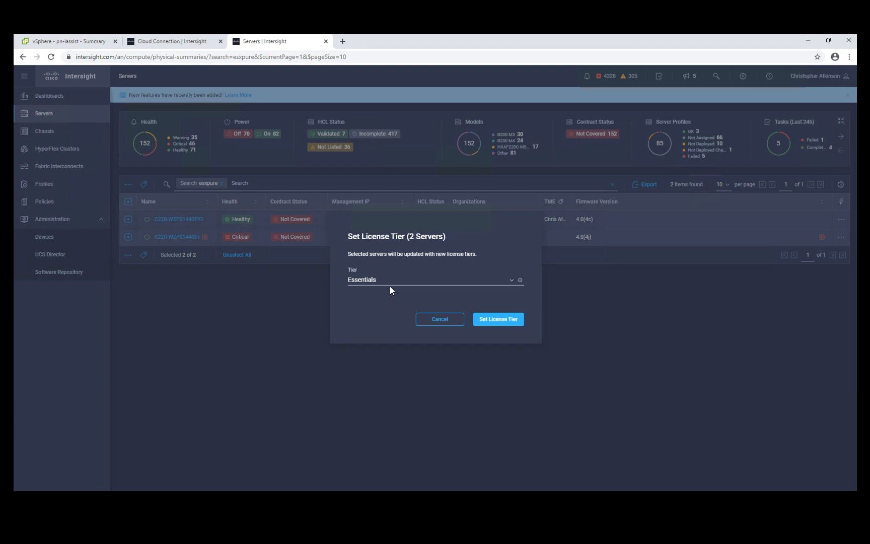
{"action": "left_click", "coordinate": [389, 284]}
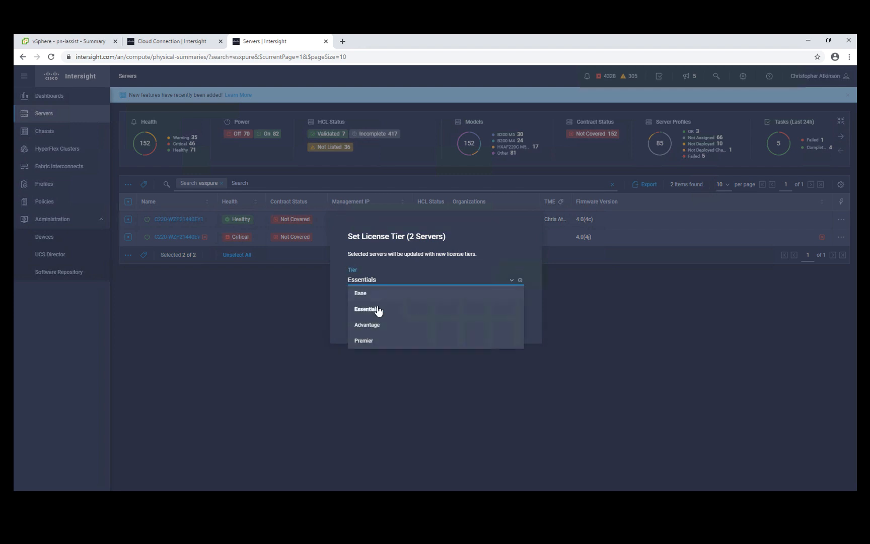
{"action": "left_click", "coordinate": [371, 342]}
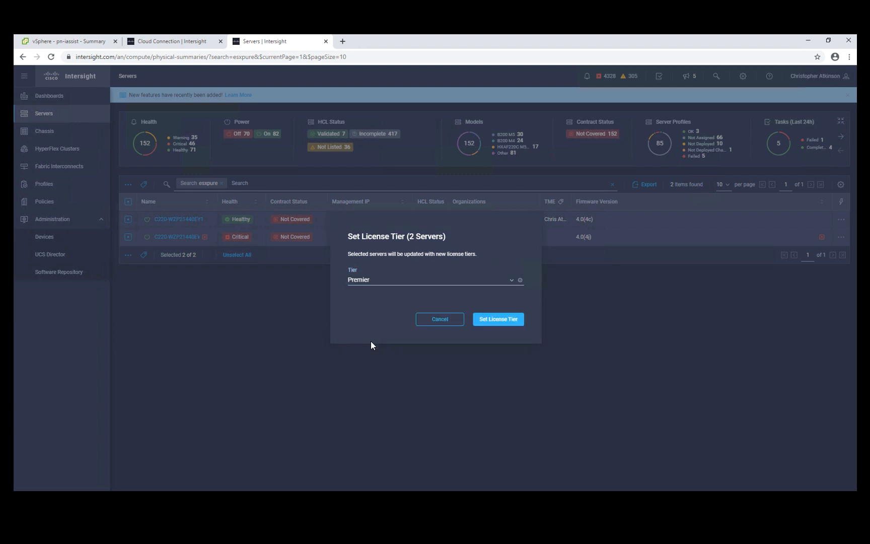
{"action": "left_click", "coordinate": [485, 319]}
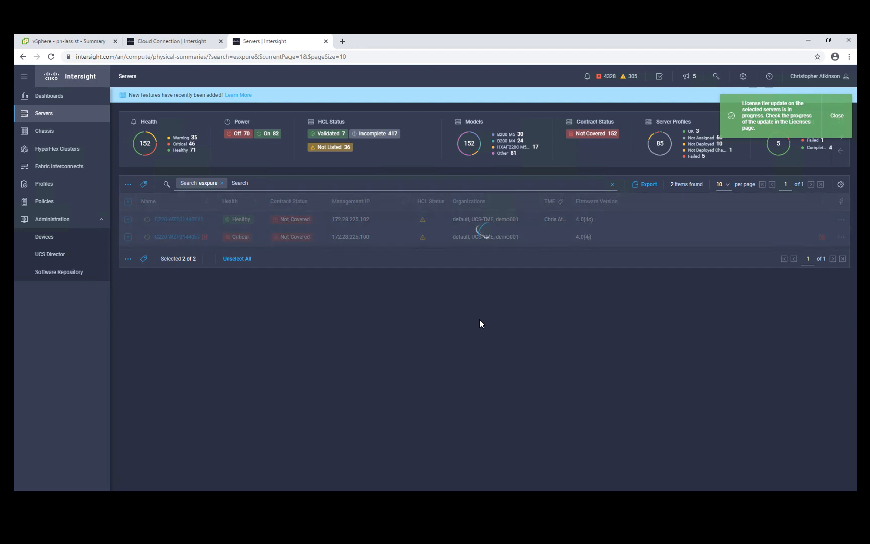
{"action": "left_click", "coordinate": [835, 123]}
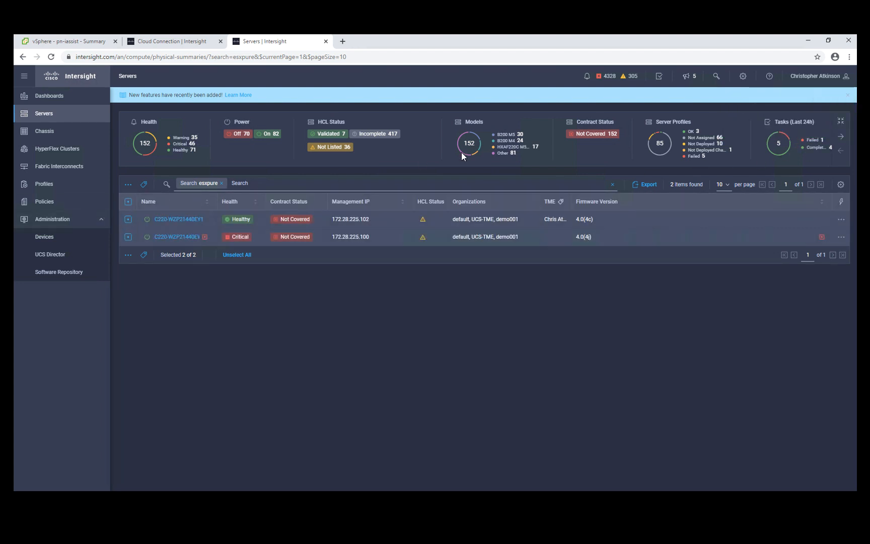
Reselect the TME-Demo account through the account and role switch, and open the Storage dashboard
{"action": "left_click", "coordinate": [809, 76]}
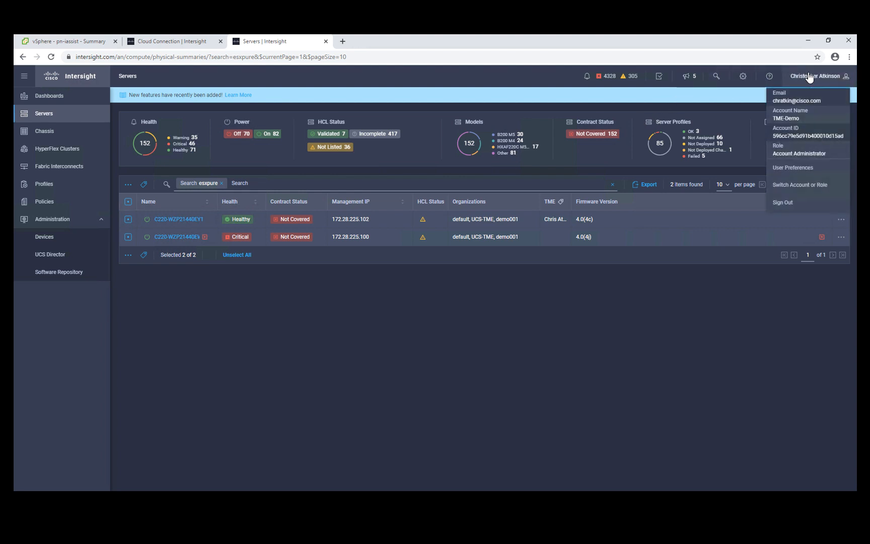
{"action": "left_click", "coordinate": [808, 189]}
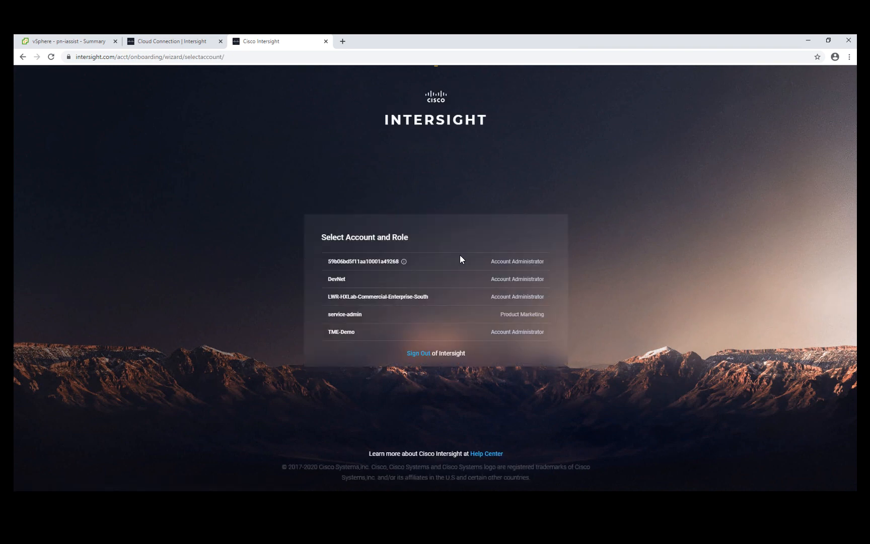
{"action": "left_click", "coordinate": [340, 336]}
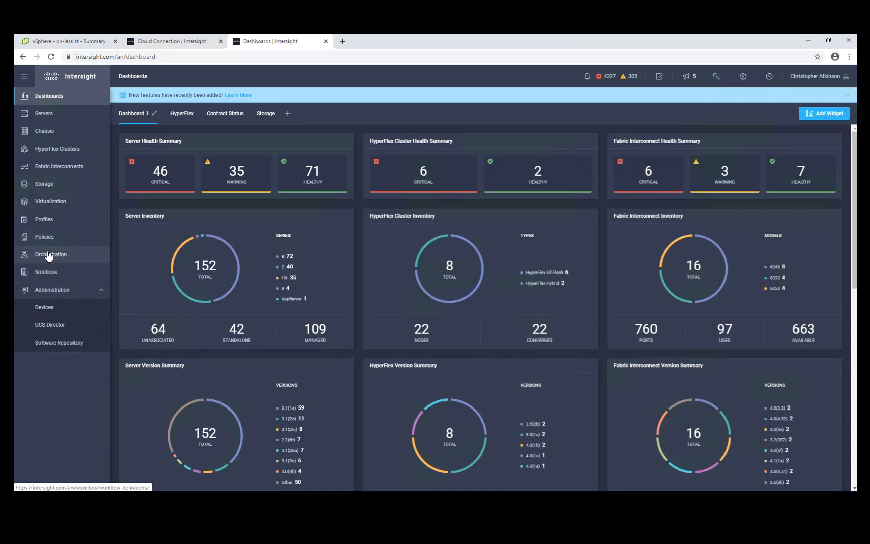
{"action": "left_click", "coordinate": [263, 117]}
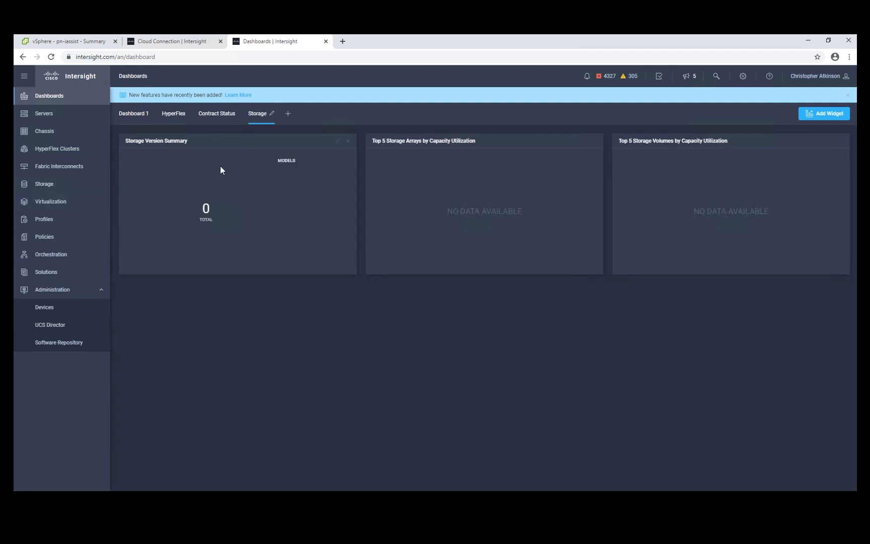
Start a new VMware vCenter device claim through Intersight Assist and set its IP address to 172.28.225.220
{"action": "left_click", "coordinate": [44, 307]}
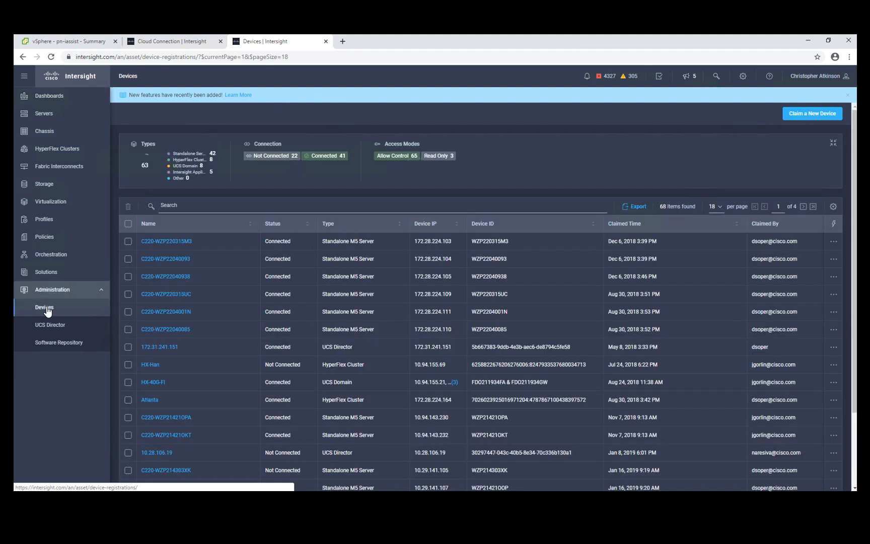
{"action": "left_click", "coordinate": [813, 113]}
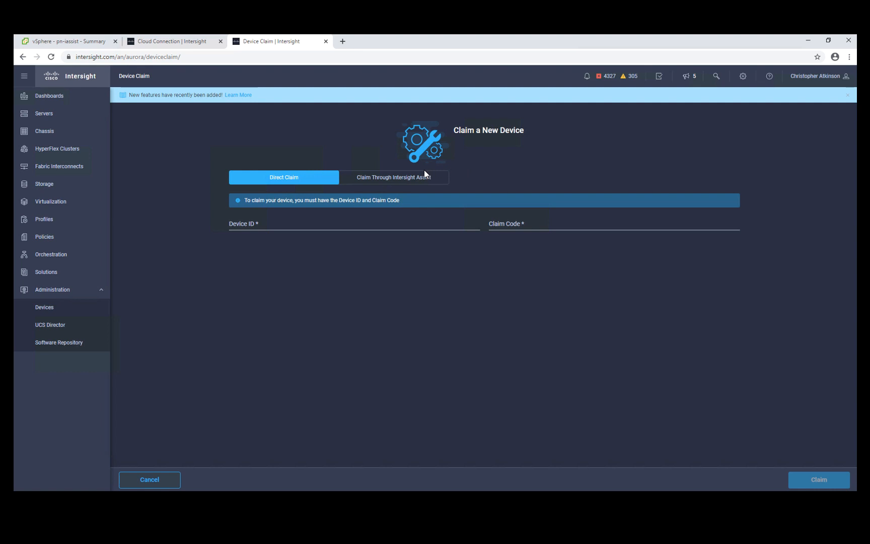
{"action": "left_click", "coordinate": [401, 180]}
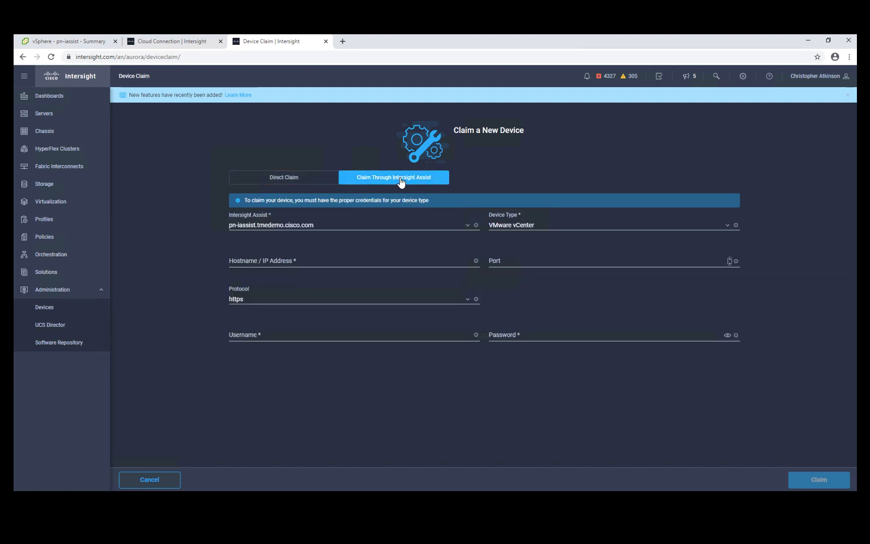
{"action": "left_click", "coordinate": [343, 259]}
{"action": "type", "text": "172.28.225.220"}
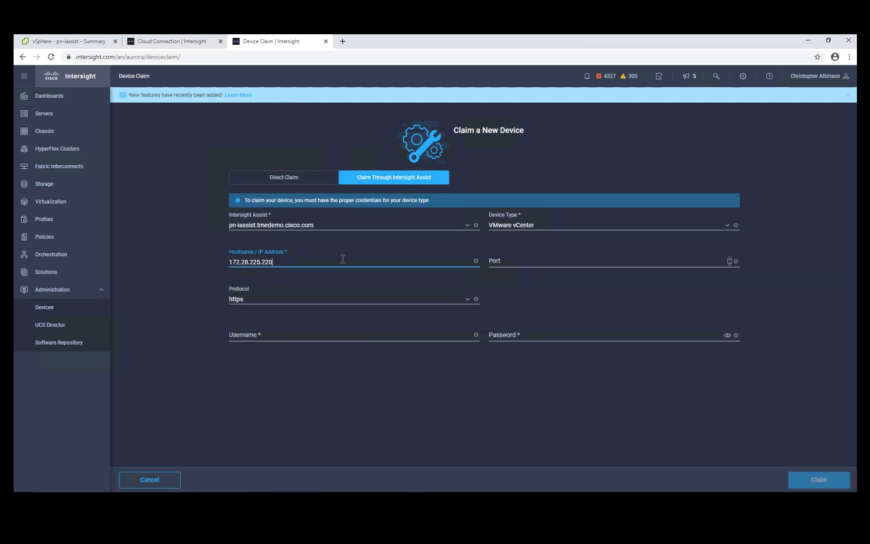
Enter the vCenter administrator username and account password and submit the claim
{"action": "left_click", "coordinate": [343, 335]}
{"action": "type", "text": "Administrator@vsphere.local"}
{"action": "key", "text": "Tab"}
{"action": "type", "text": "*********"}
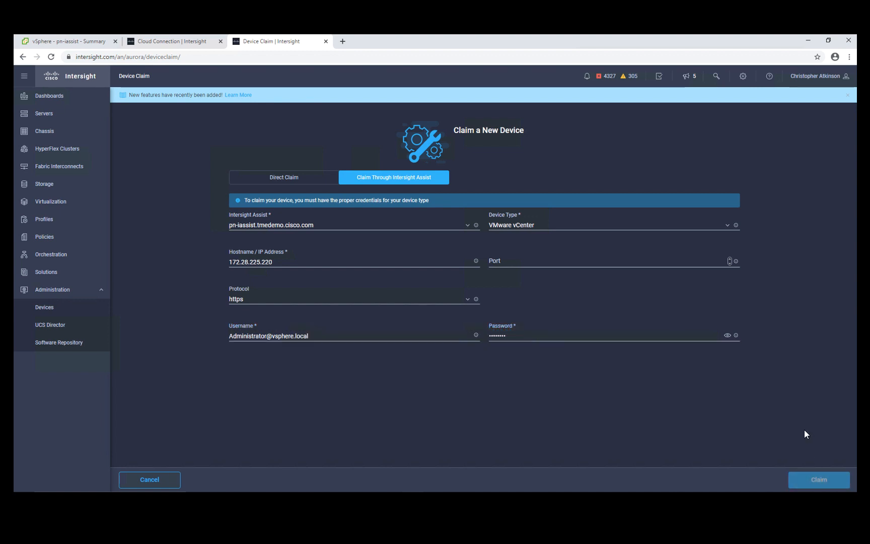
{"action": "key", "text": "Return"}
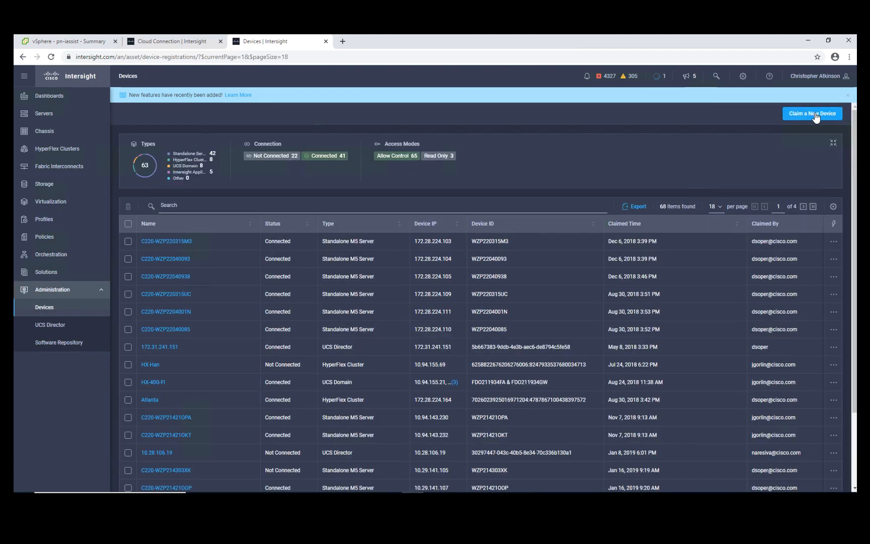
Start another device claim through Intersight Assist with Pure Storage FlashArray as the device type
{"action": "left_click", "coordinate": [815, 114]}
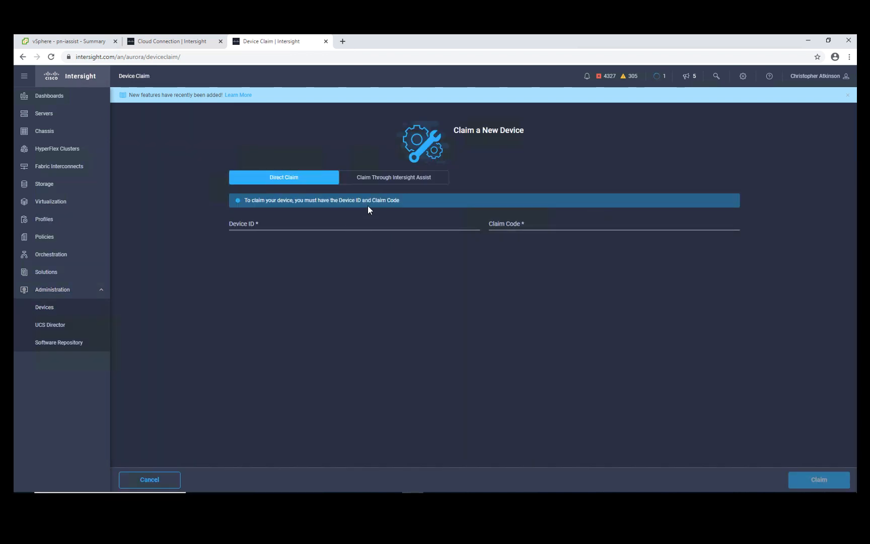
{"action": "left_click", "coordinate": [388, 178]}
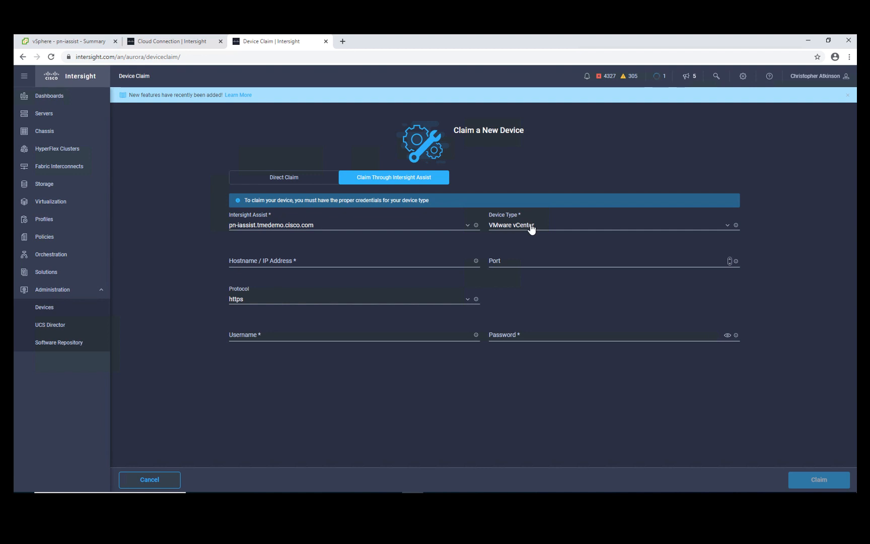
{"action": "left_click", "coordinate": [531, 227]}
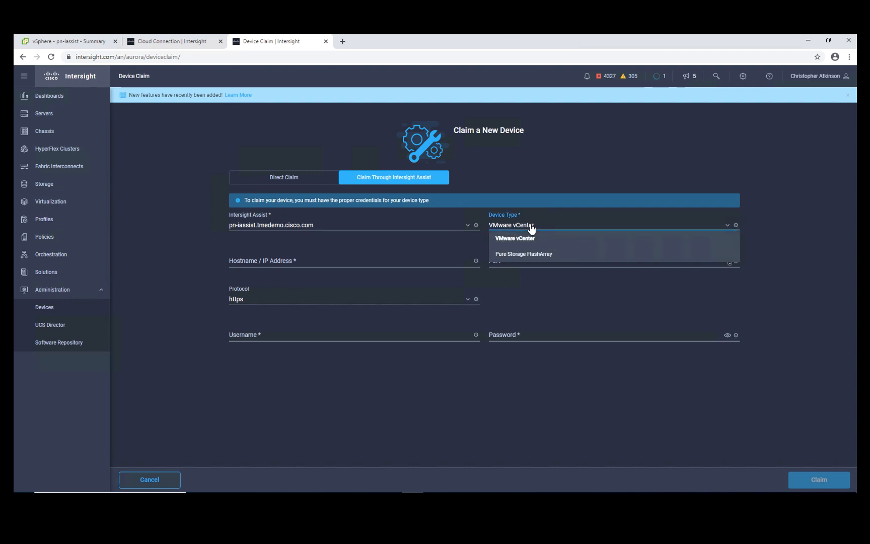
{"action": "left_click", "coordinate": [516, 254]}
Set the FlashArray's IP address to 172.28.225.105, enter the username pureuser and the account password, and submit the claim
{"action": "left_click", "coordinate": [337, 264]}
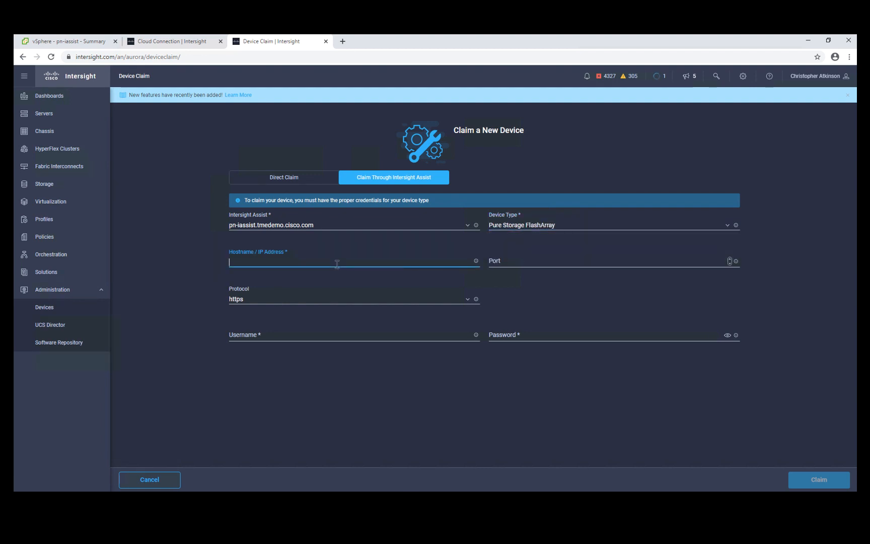
{"action": "type", "text": "172.28.225.105"}
{"action": "key", "text": "Tab"}
{"action": "key", "text": "Tab"}
{"action": "key", "text": "Tab"}
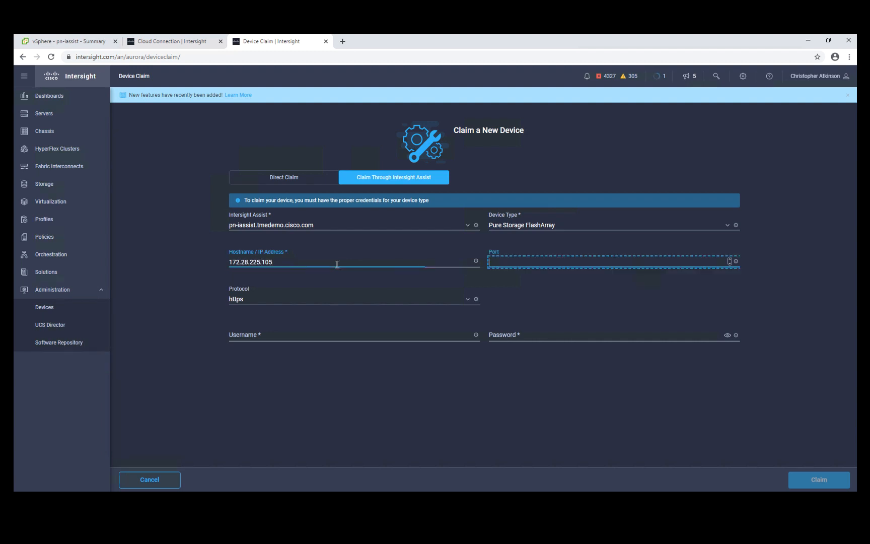
{"action": "type", "text": "pureuser"}
{"action": "key", "text": "Tab"}
{"action": "type", "text": "••••••••"}
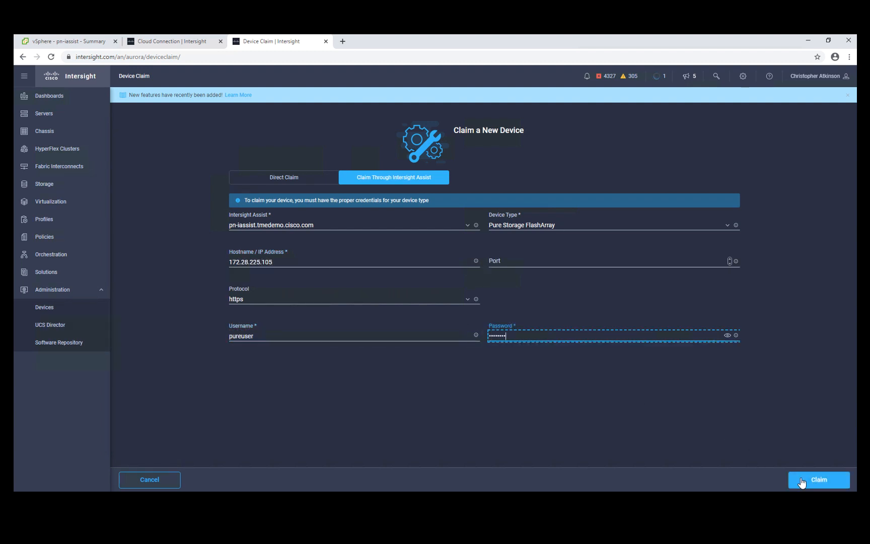
{"action": "left_click", "coordinate": [808, 482]}
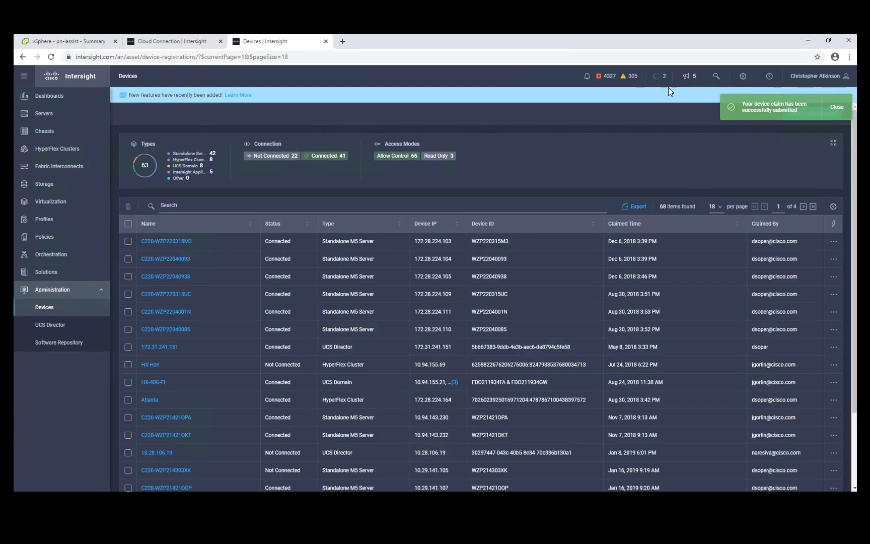
Check the Claim Device requests for 172.28.225.220 and 172.28.225.105 and their execution details
{"action": "left_click", "coordinate": [660, 77]}
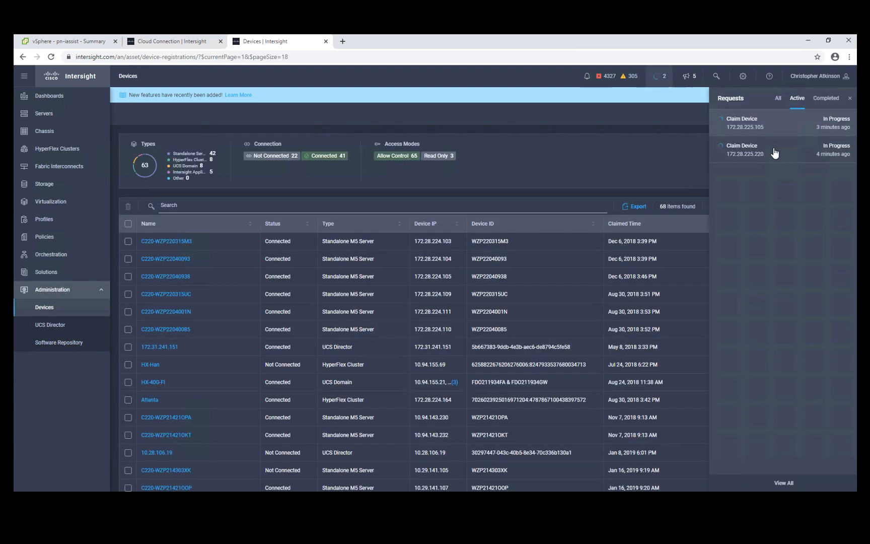
{"action": "left_click", "coordinate": [773, 153]}
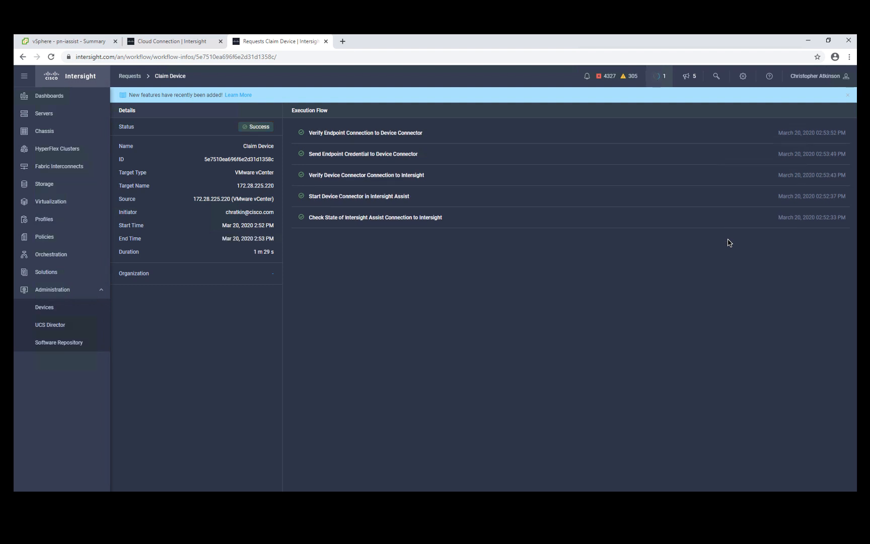
{"action": "left_click", "coordinate": [660, 76]}
{"action": "left_click", "coordinate": [831, 108]}
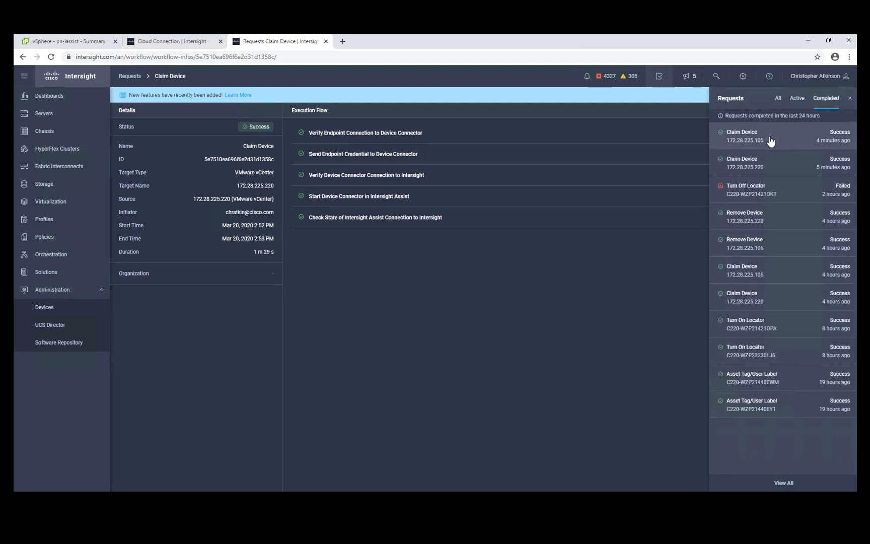
{"action": "left_click", "coordinate": [770, 140]}
Review the Storage dashboard and examine the storage widgets offered in the Widget Library
{"action": "left_click", "coordinate": [63, 96]}
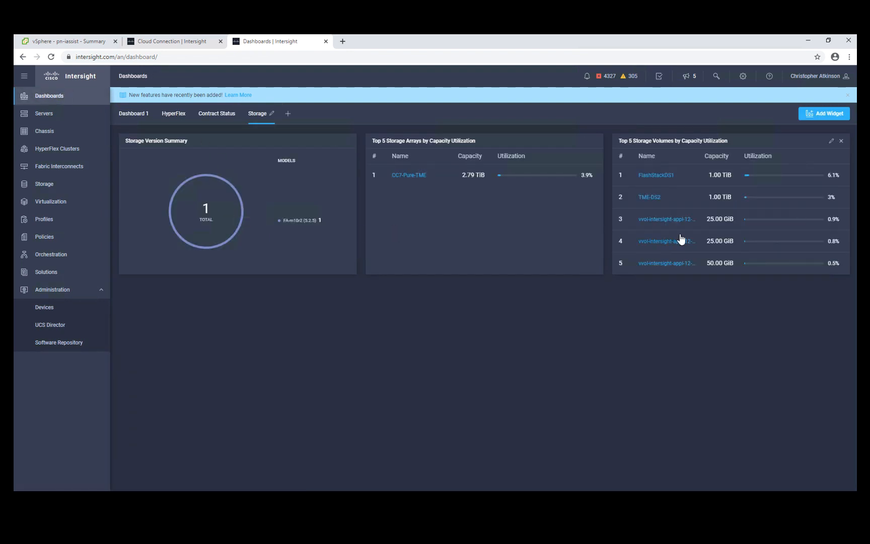
{"action": "left_click", "coordinate": [820, 114]}
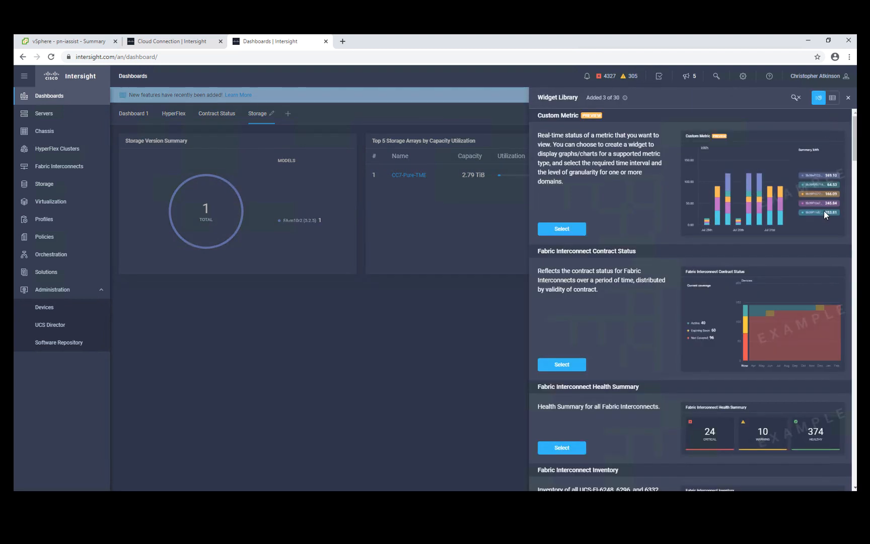
{"action": "scroll", "coordinate": [855, 165], "scroll_direction": "down", "scroll_amount": 10}
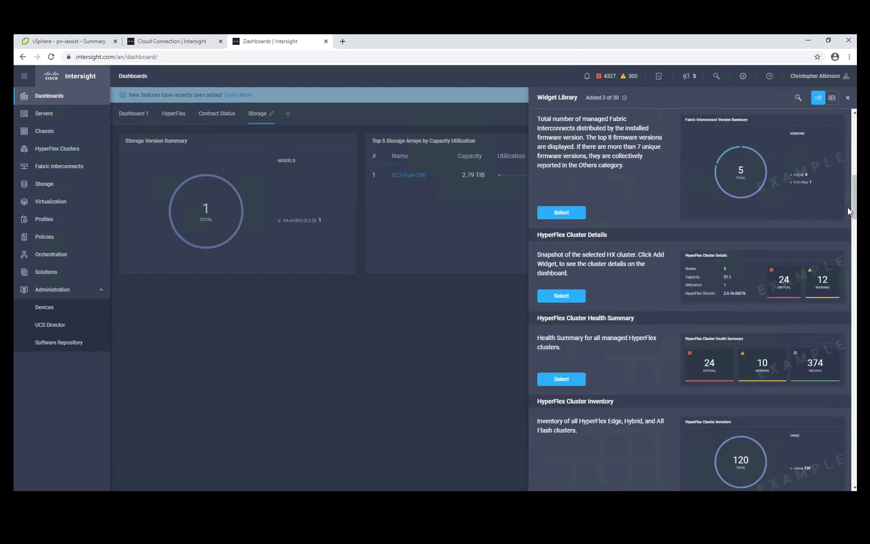
{"action": "scroll", "coordinate": [855, 164], "scroll_direction": "down", "scroll_amount": 10}
{"action": "scroll", "coordinate": [855, 474], "scroll_direction": "down", "scroll_amount": 10}
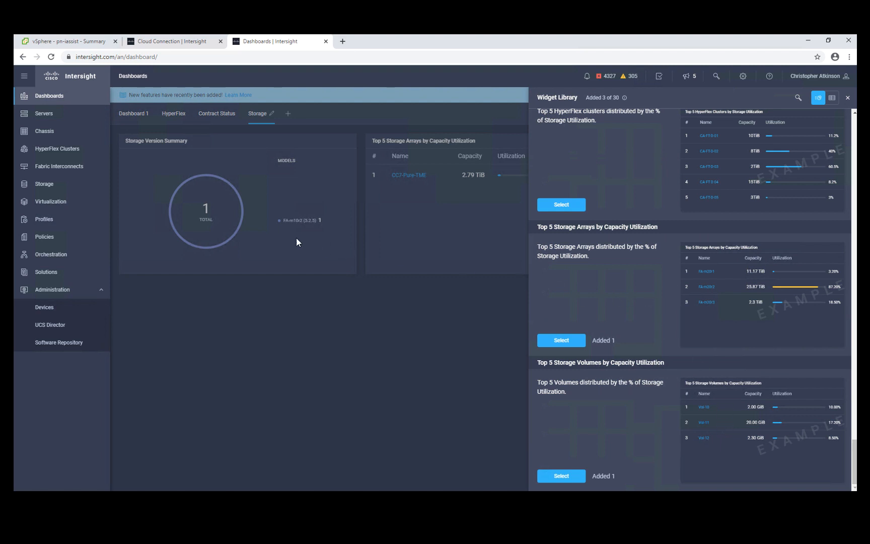
Review the virtualization datacenters and hosts, and examine the details of server C220-WZP21440EY1 behind the host esxpure2
{"action": "left_click", "coordinate": [59, 202]}
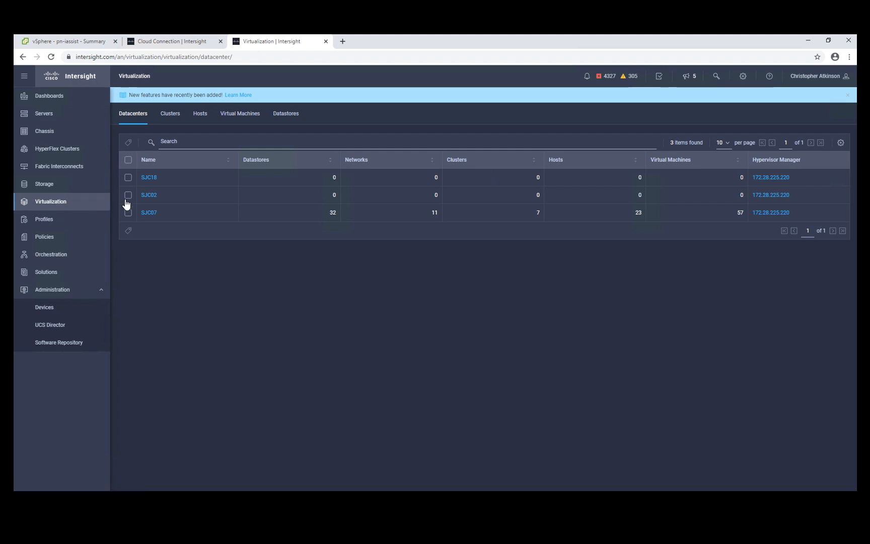
{"action": "left_click", "coordinate": [201, 117]}
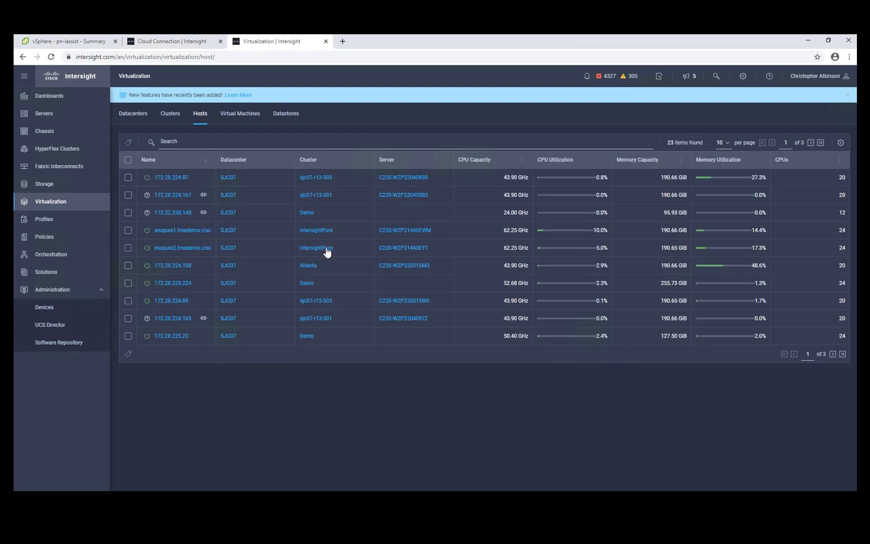
{"action": "left_click", "coordinate": [406, 248]}
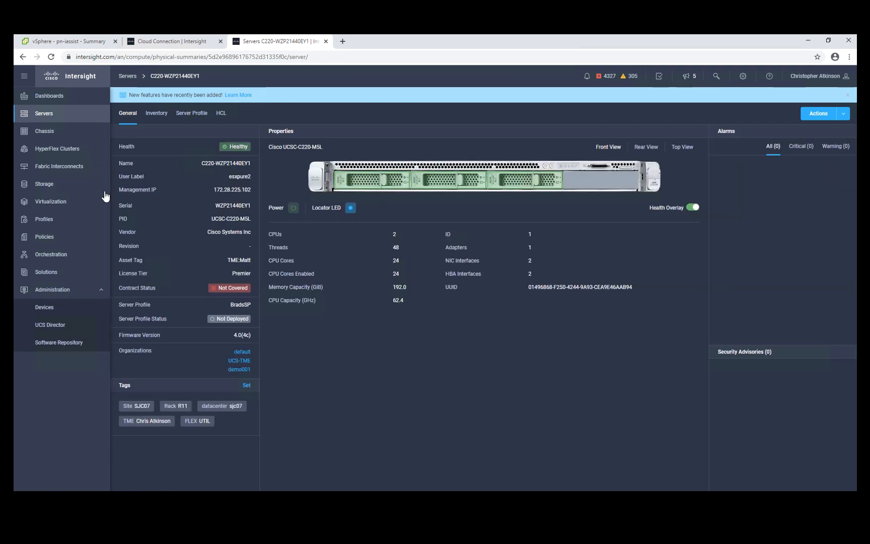
Examine the general details of the storage array CC7-Pure-TME and the volumes in its inventory
{"action": "left_click", "coordinate": [64, 189]}
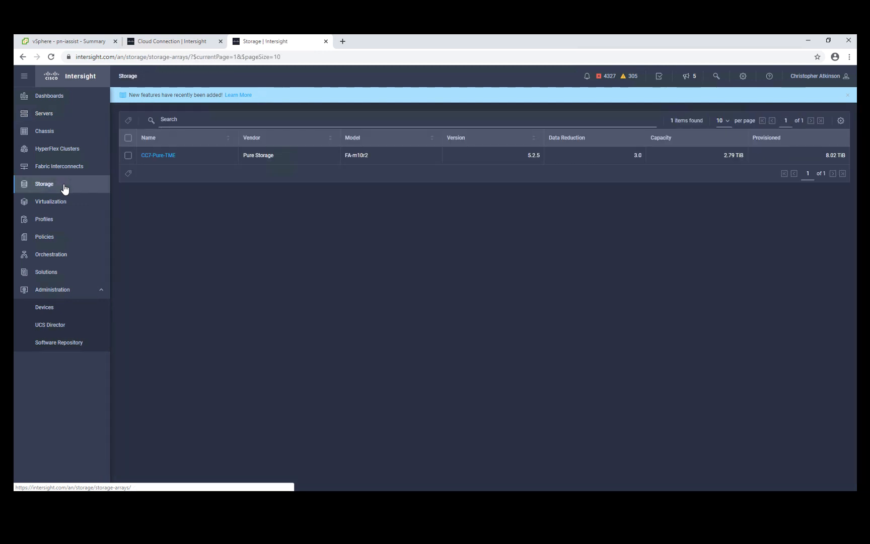
{"action": "left_click", "coordinate": [161, 155]}
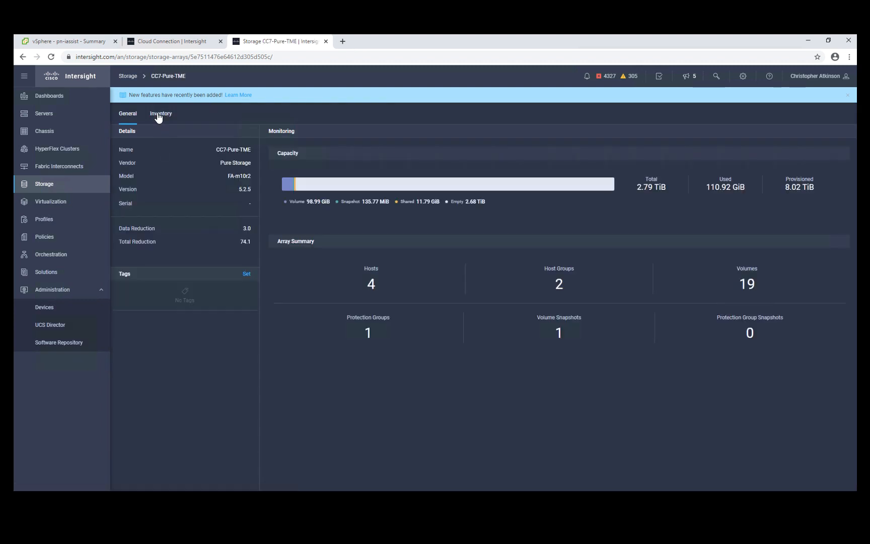
{"action": "left_click", "coordinate": [158, 113]}
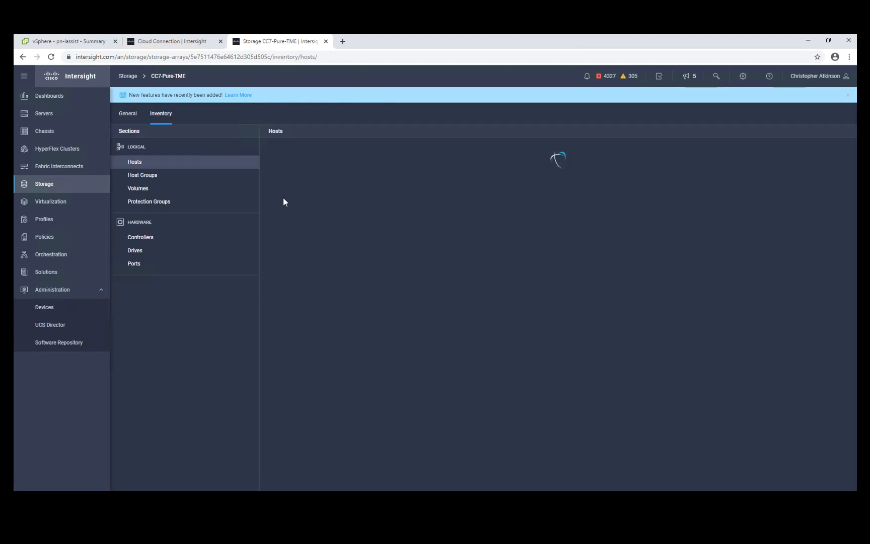
{"action": "left_click", "coordinate": [135, 190]}
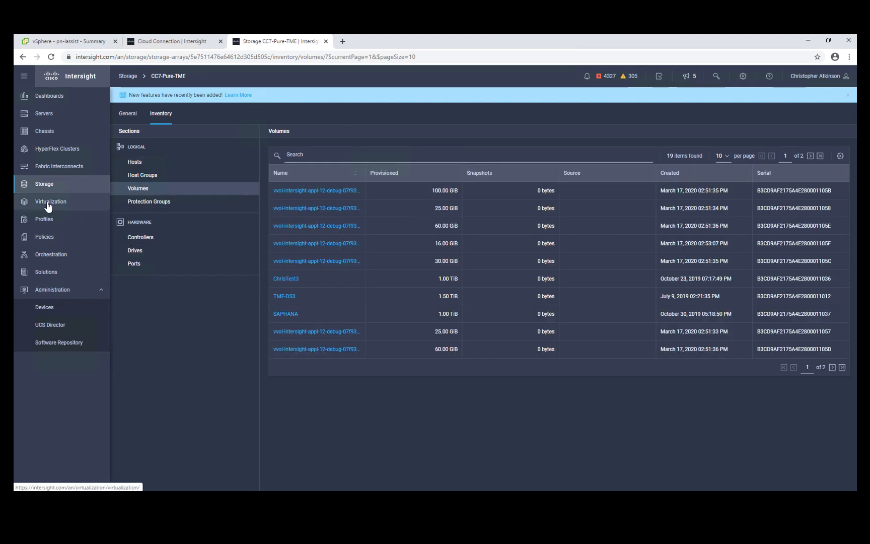
Open the designer for a new orchestration workflow and examine the available Storage and Virtualization tasks
{"action": "left_click", "coordinate": [54, 256]}
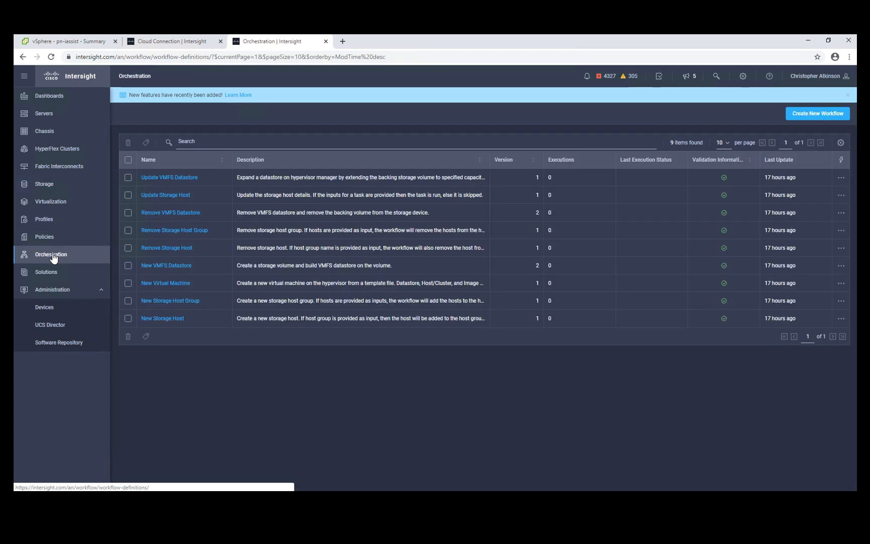
{"action": "left_click", "coordinate": [810, 121]}
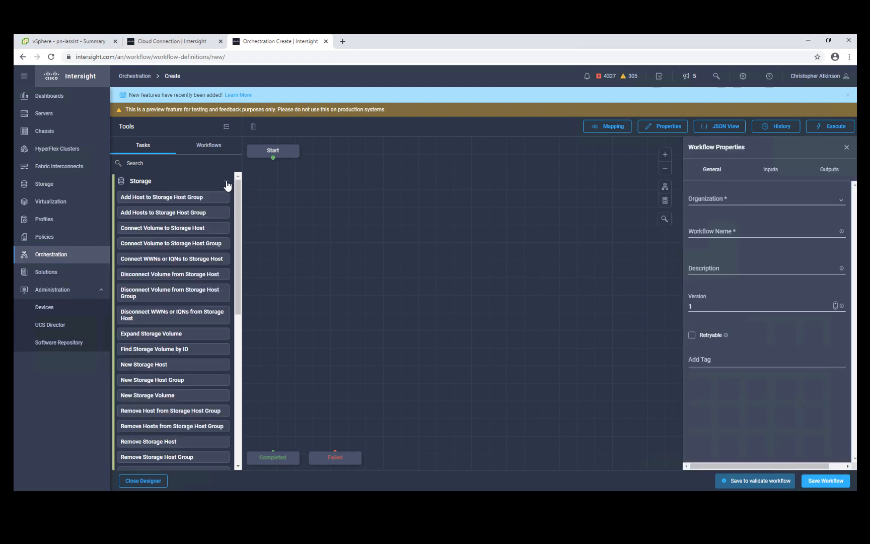
{"action": "scroll", "coordinate": [219, 197], "scroll_direction": "down", "scroll_amount": 2}
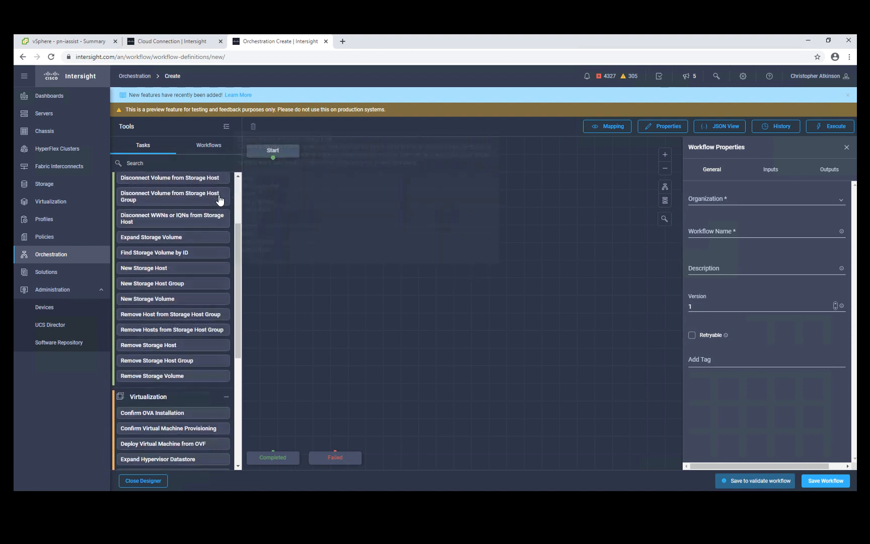
{"action": "scroll", "coordinate": [220, 199], "scroll_direction": "up", "scroll_amount": 1}
{"action": "scroll", "coordinate": [219, 197], "scroll_direction": "up", "scroll_amount": 1}
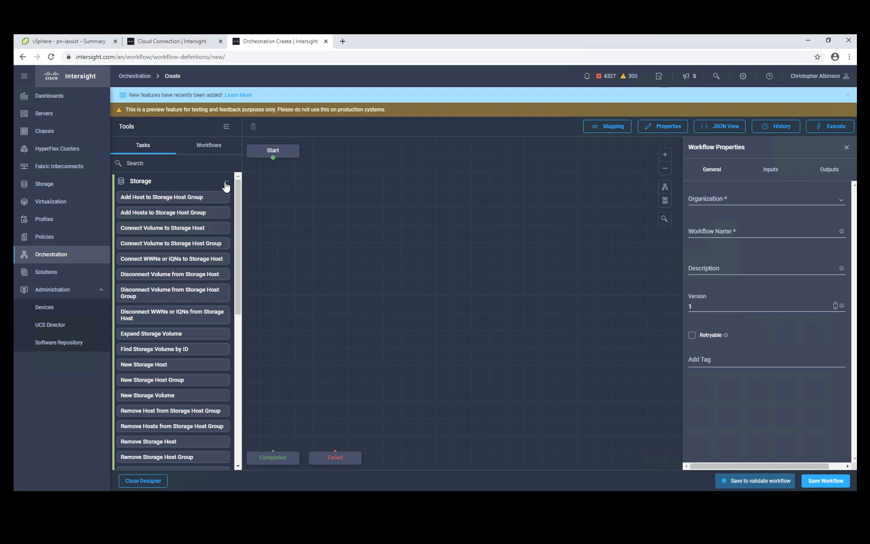
{"action": "left_click", "coordinate": [225, 185]}
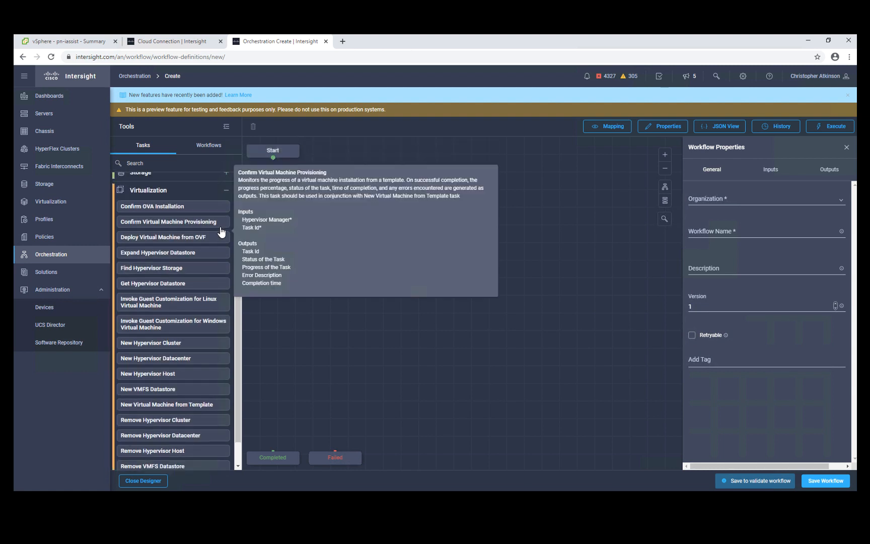
{"action": "scroll", "coordinate": [220, 231], "scroll_direction": "down", "scroll_amount": 1}
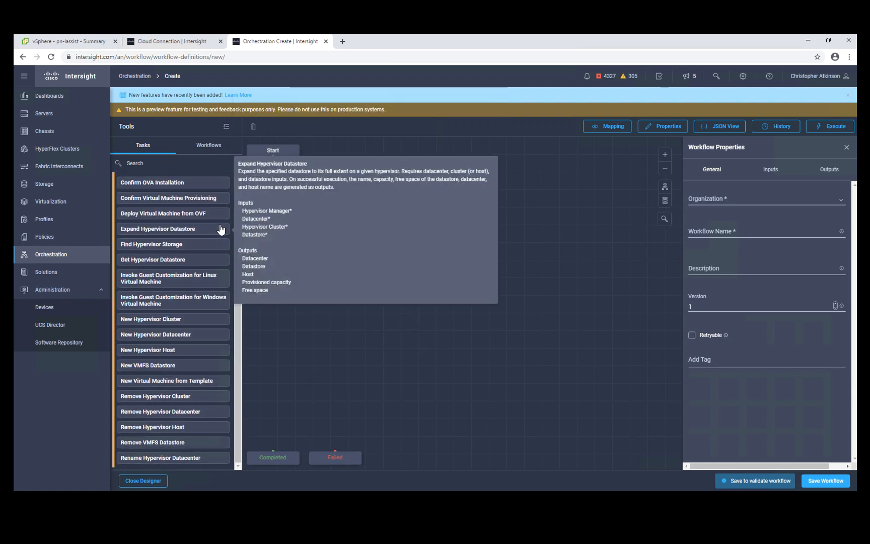